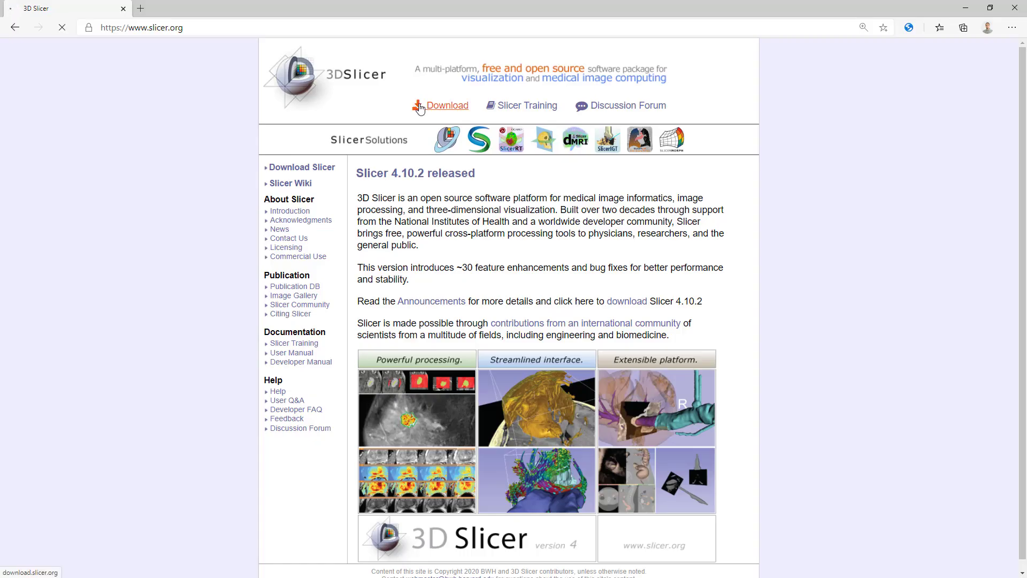
Download the Windows 4.11.0 preview of 3D Slicer from download.slicer.org
left_click(425, 104)
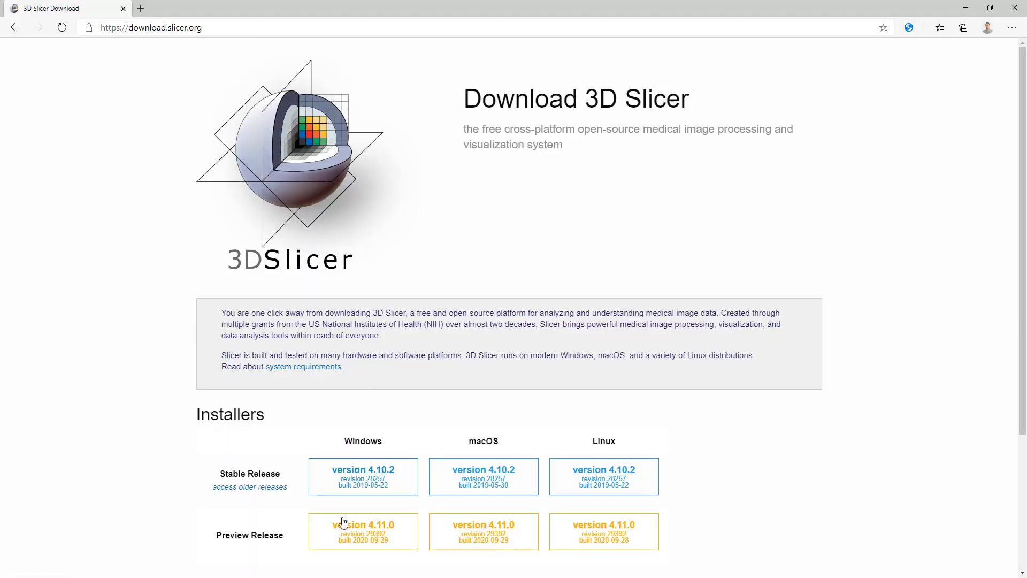
left_click(385, 537)
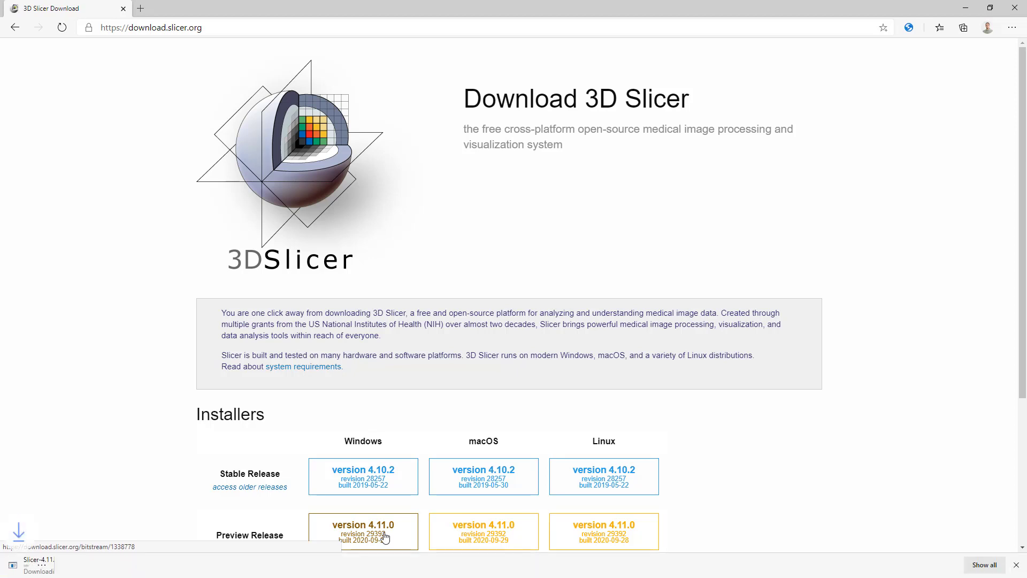
scroll(385, 375, "down", 3)
left_click(375, 27)
type("www.plustoolkit")
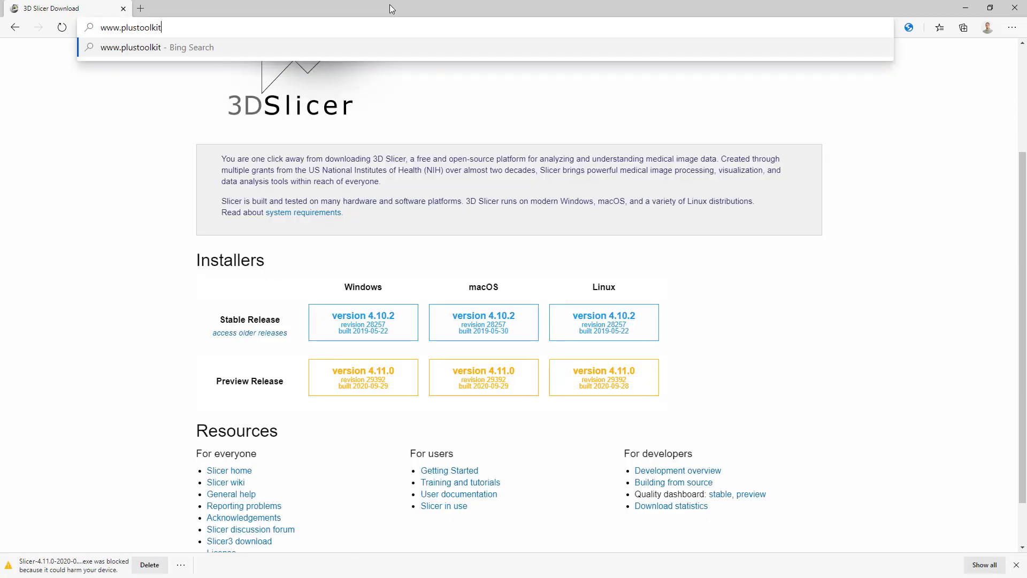
type(".org")
key("Return")
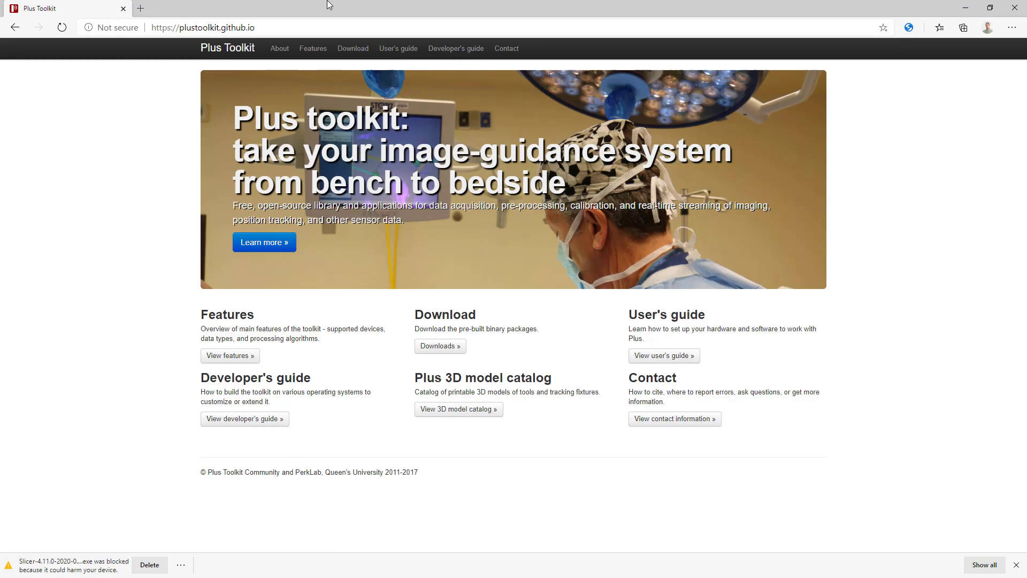
left_click(452, 348)
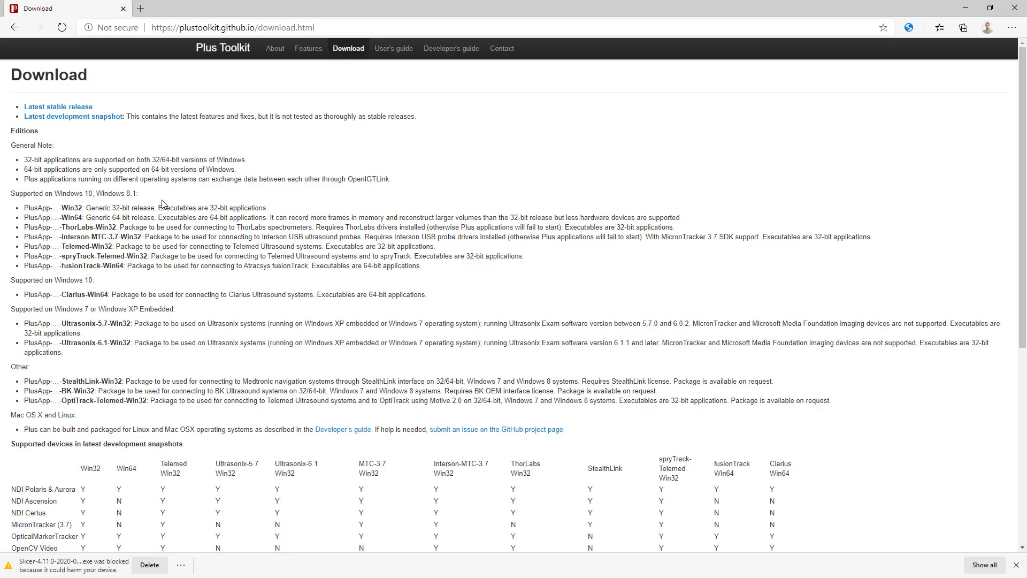
scroll(162, 204, "down", 6)
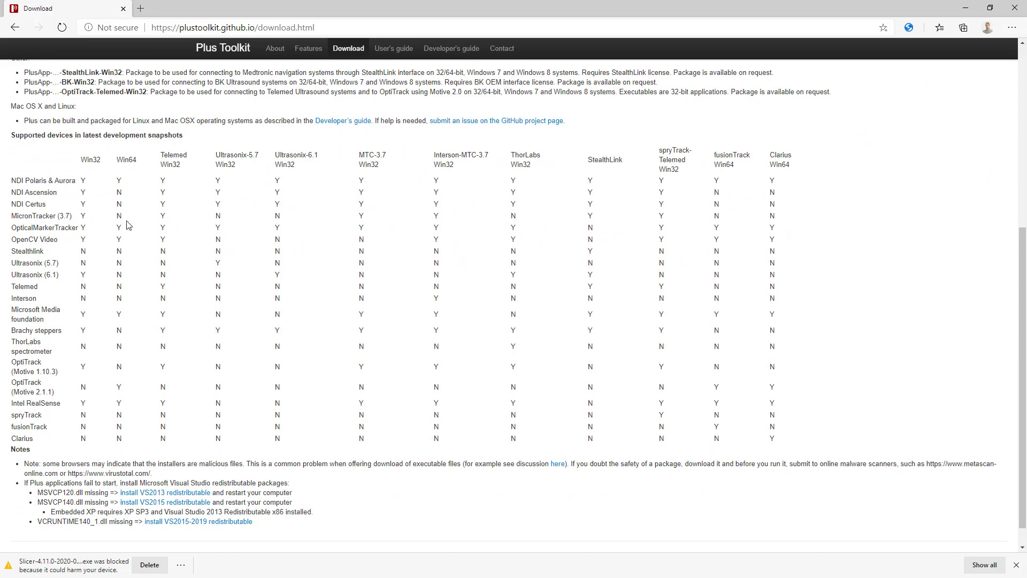
left_click_drag(13, 287, 39, 292)
left_click_drag(163, 287, 167, 288)
left_click_drag(23, 371, 54, 371)
Download the Telemed Win32 PlusApp installer from the latest stable packages
scroll(96, 377, "up", 6)
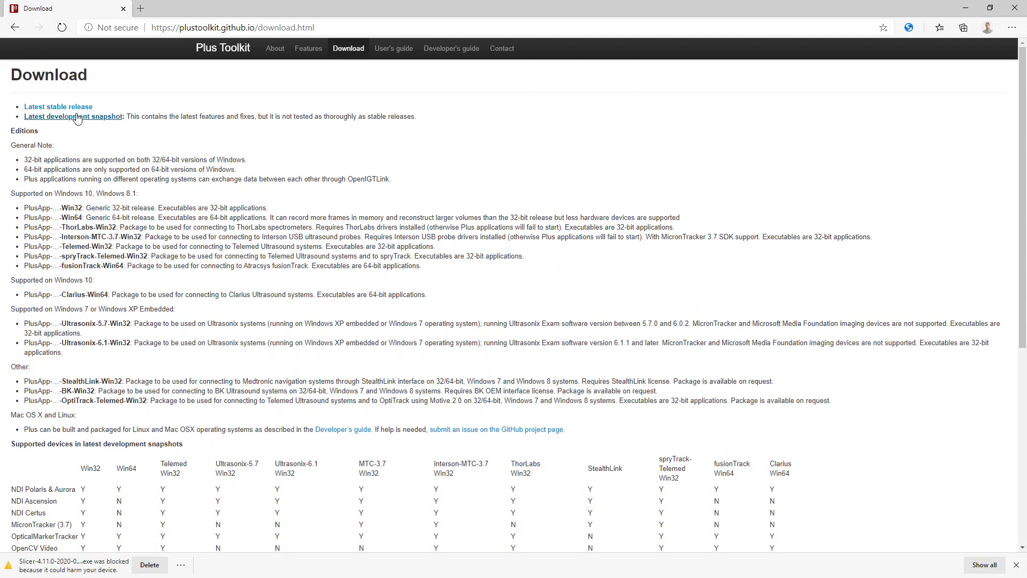
left_click(79, 107)
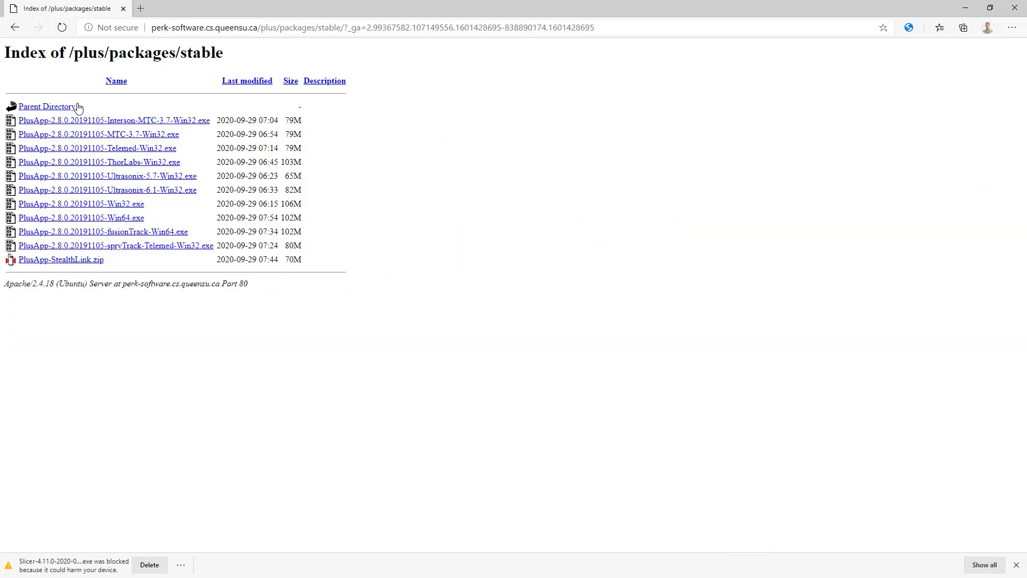
left_click(135, 153)
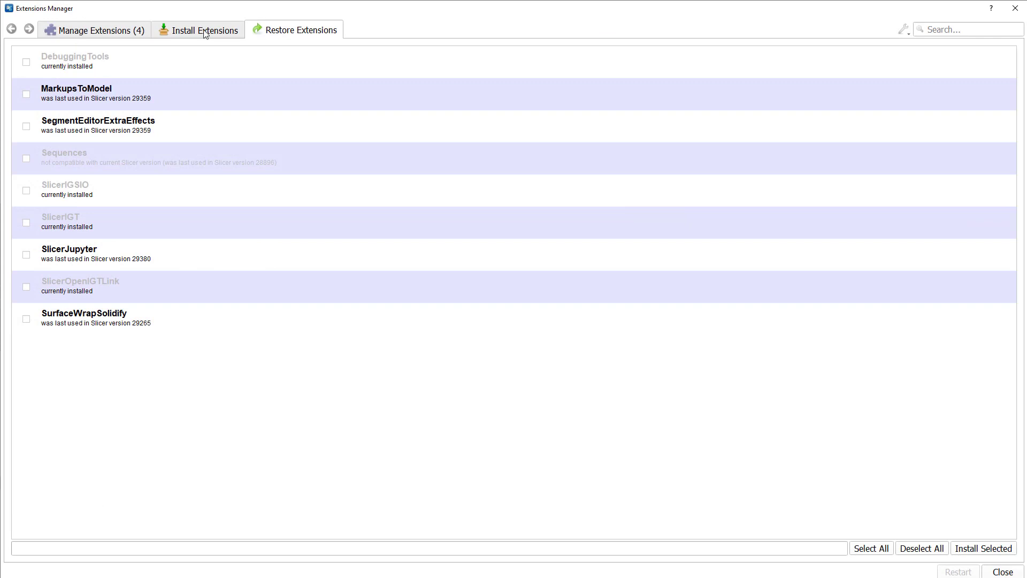
Search the extension catalog for 'openigt' and 'igsio' to confirm they're installed, then close the Extensions Manager
left_click(205, 31)
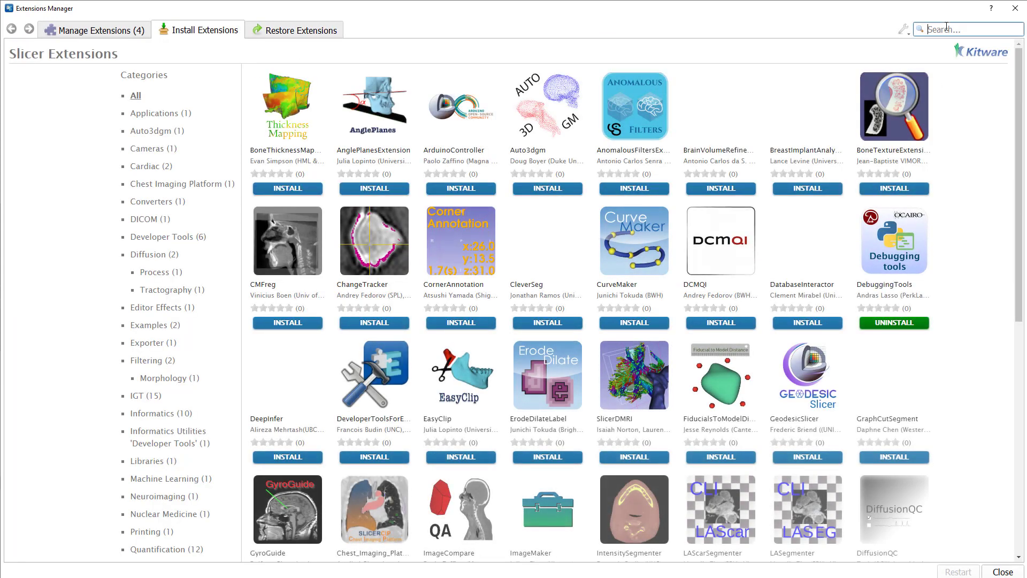
left_click(947, 29)
type("openigt")
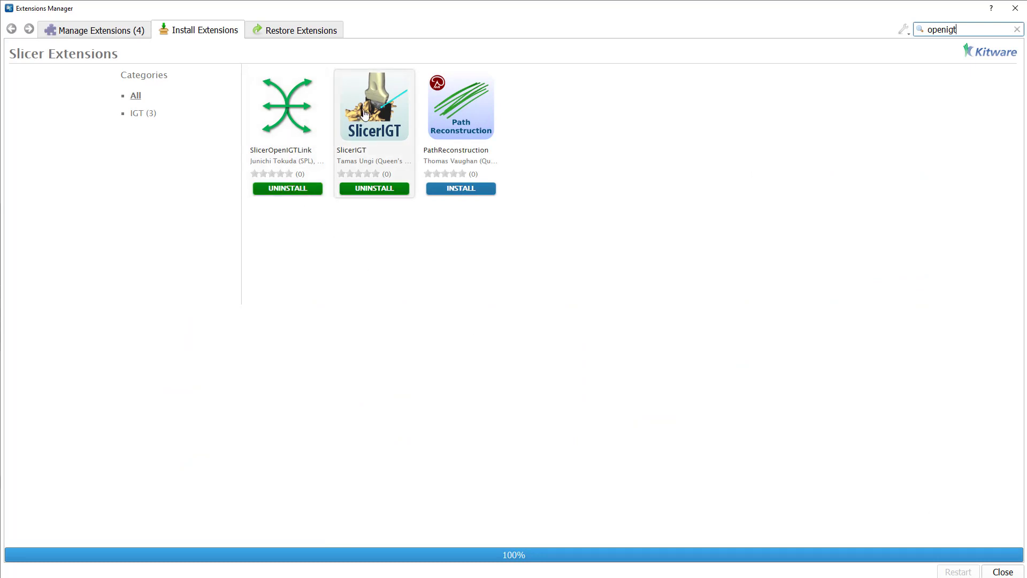
left_click_drag(980, 29, 914, 31)
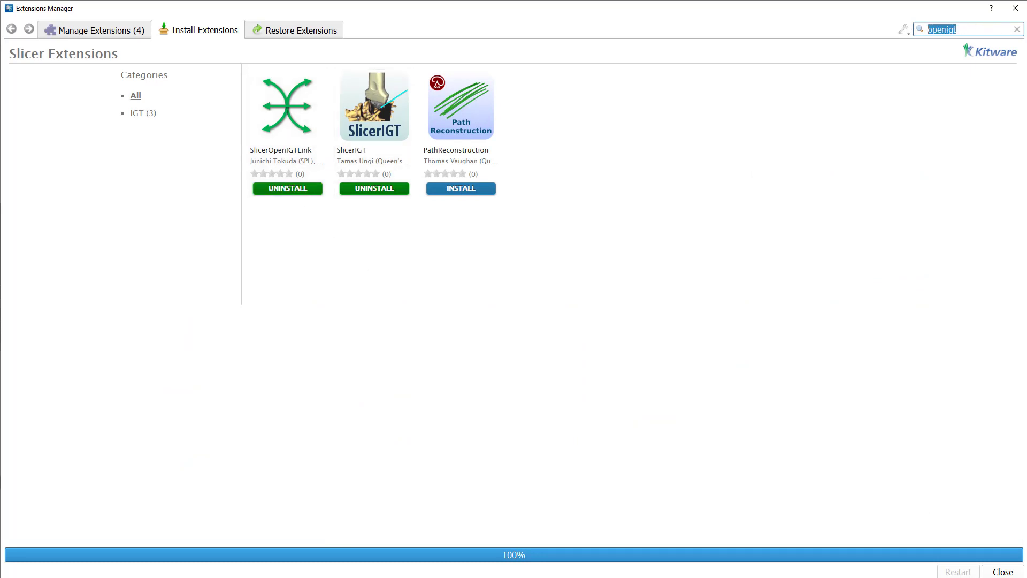
type("igsio")
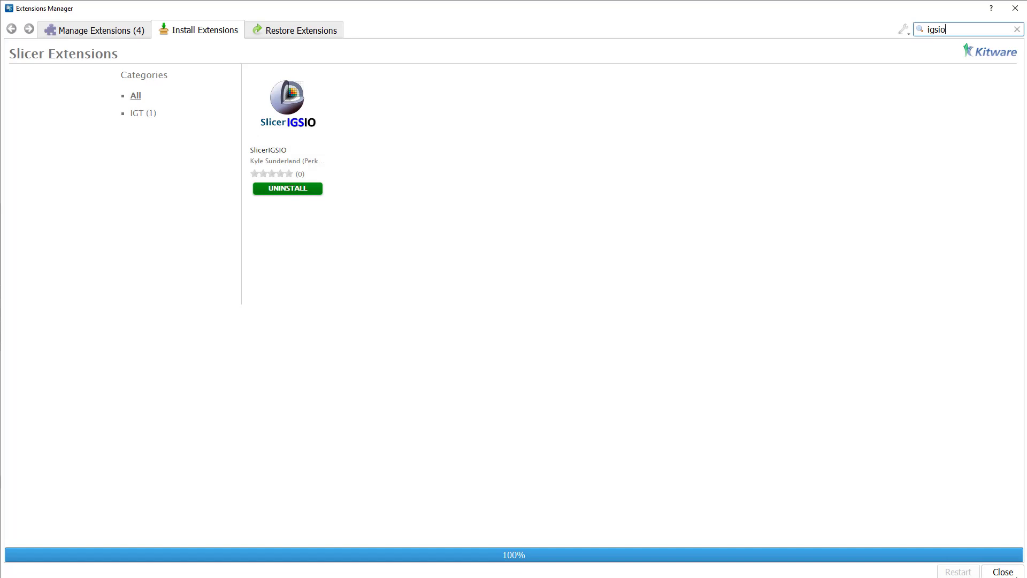
left_click(1016, 576)
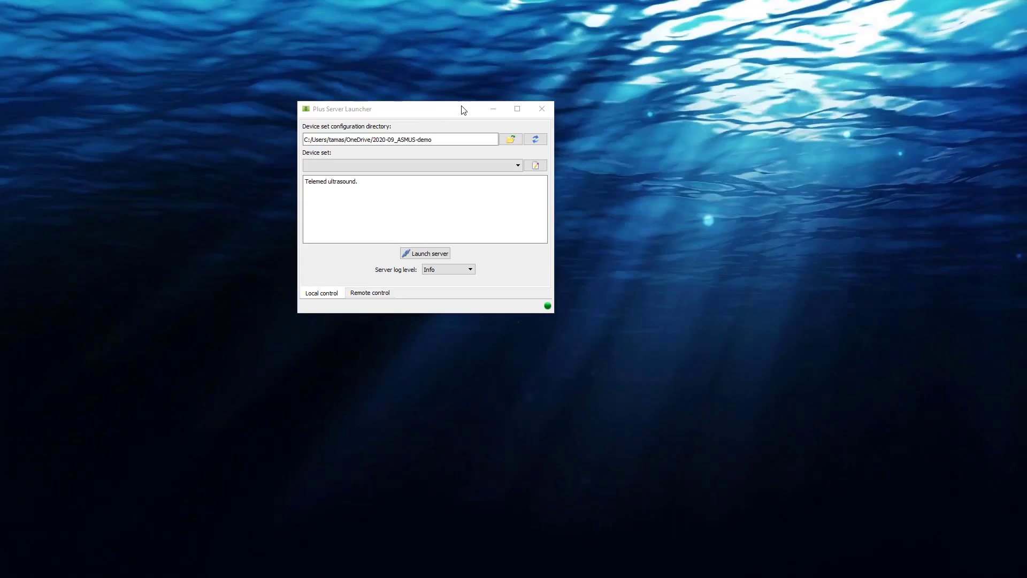
Launch the Plus server with the 'Demo 2020 - passive flat markers, Telemed C5' device set
left_click(511, 166)
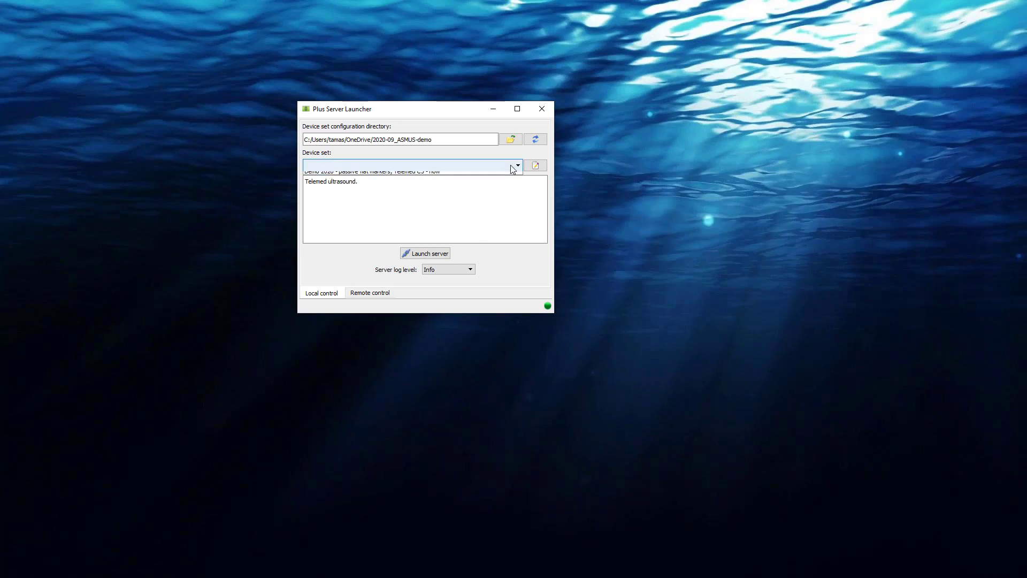
left_click(482, 181)
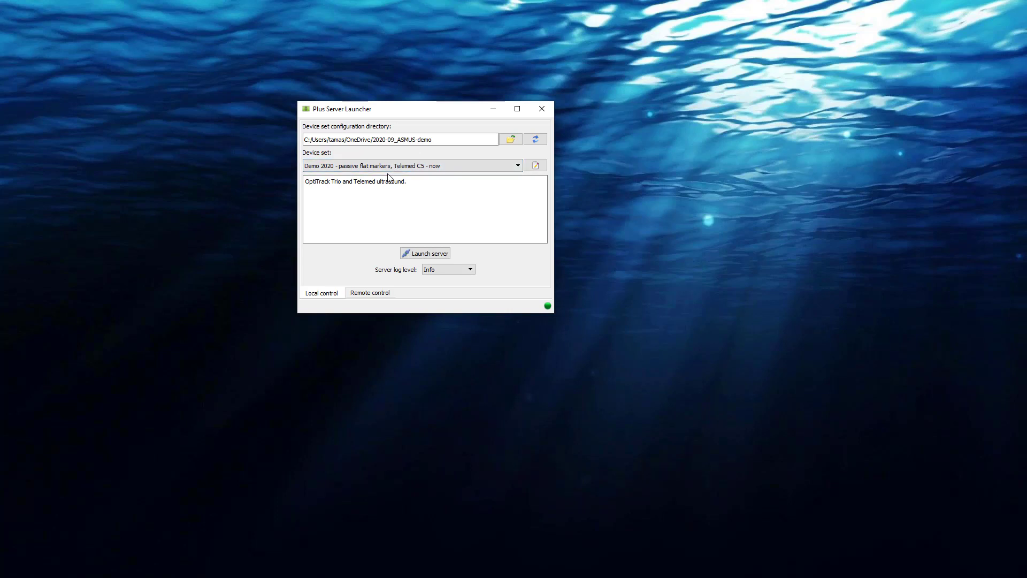
left_click(425, 254)
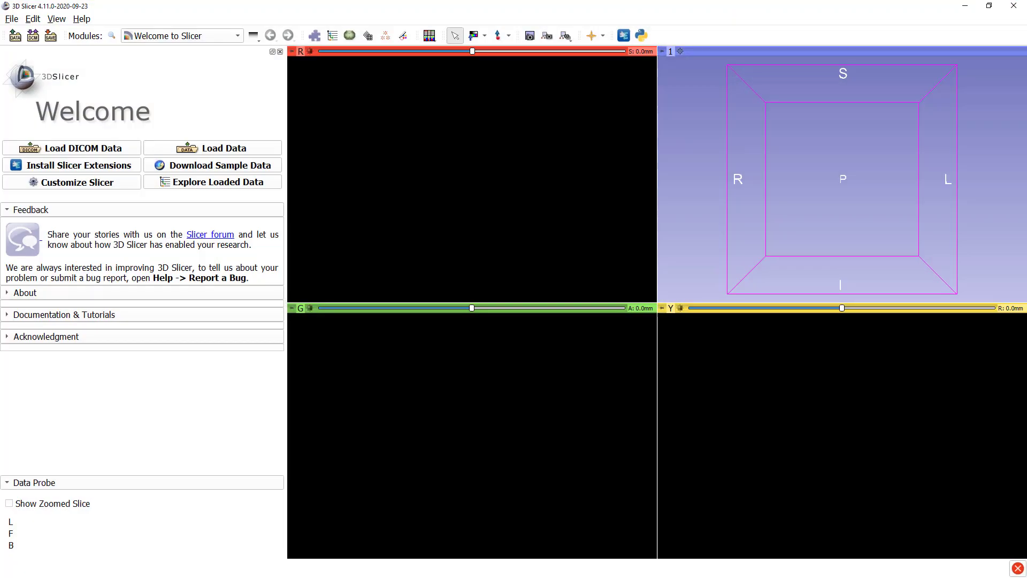
Add a new OpenIGTLink connector in OpenIGTLinkIF and make it active
left_click(217, 37)
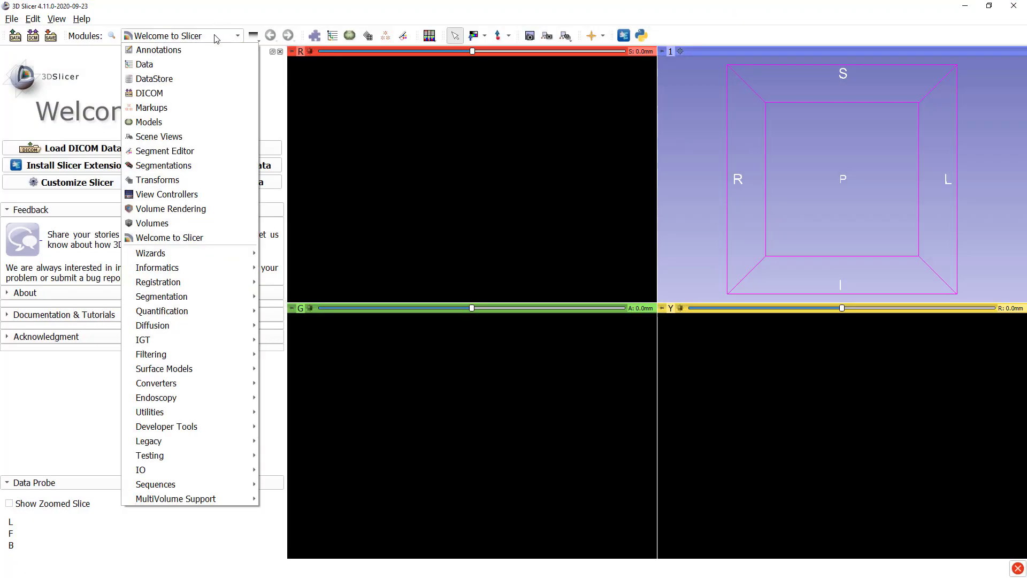
mouse_move(214, 347)
left_click(308, 428)
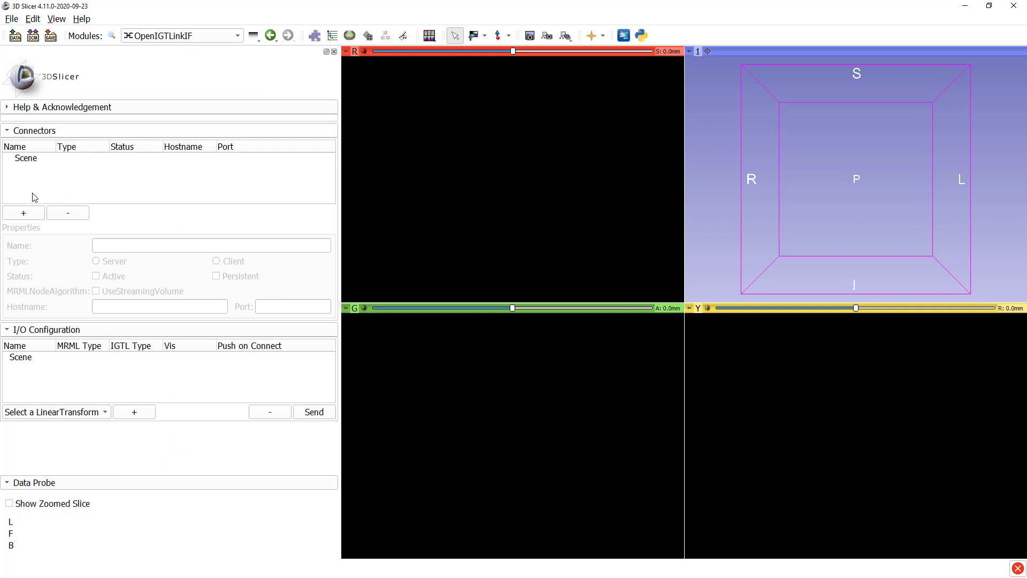
left_click(34, 213)
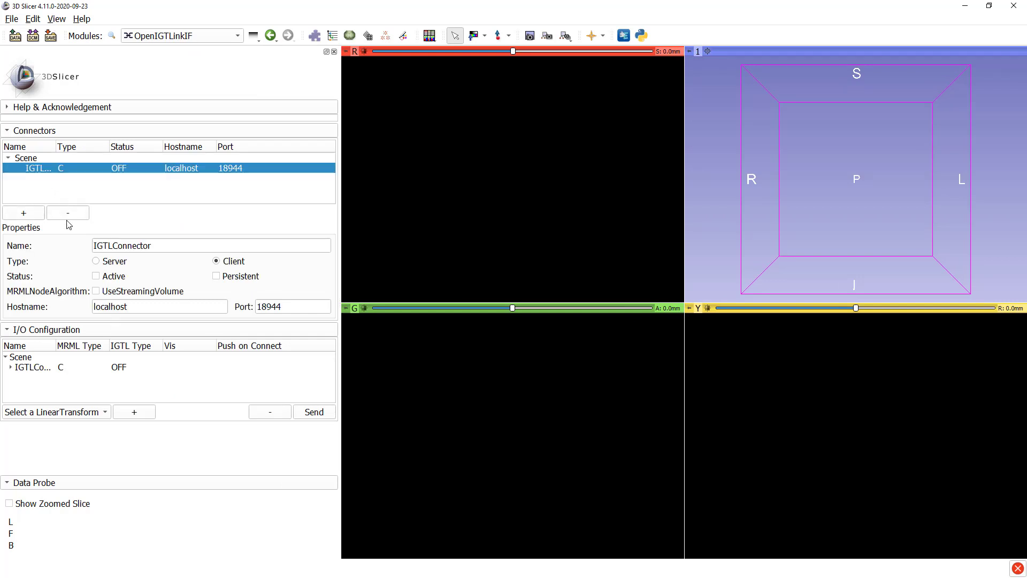
left_click(113, 277)
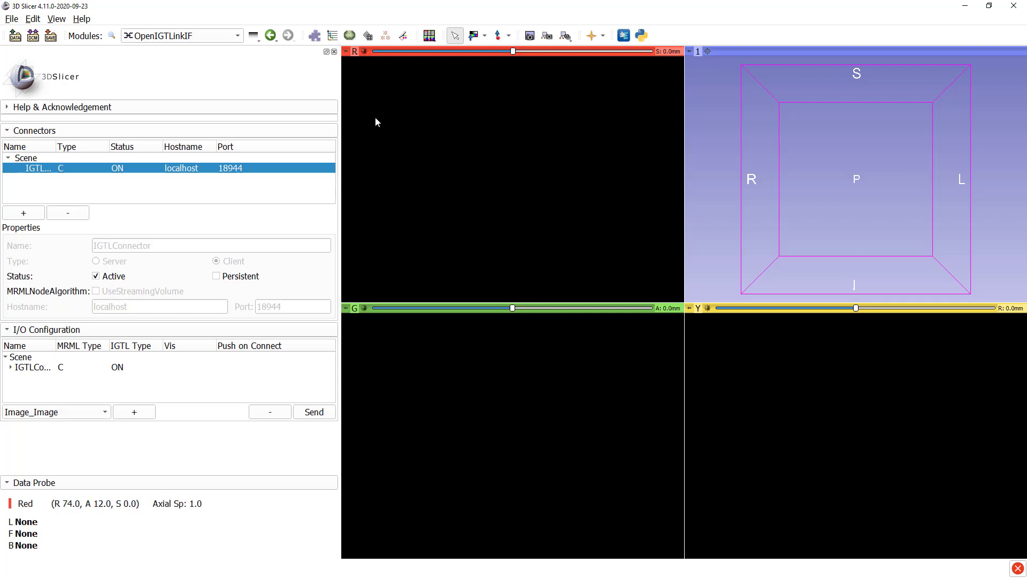
Show Image_Image fitted in the red slice view and inspect its plane in 3D
mouse_move(345, 53)
left_click(458, 68)
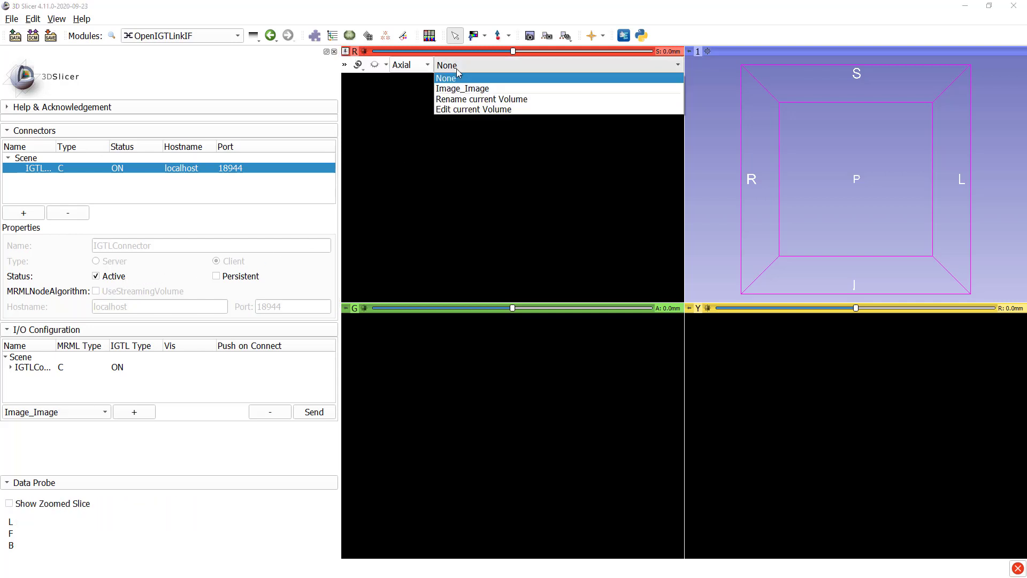
left_click(462, 89)
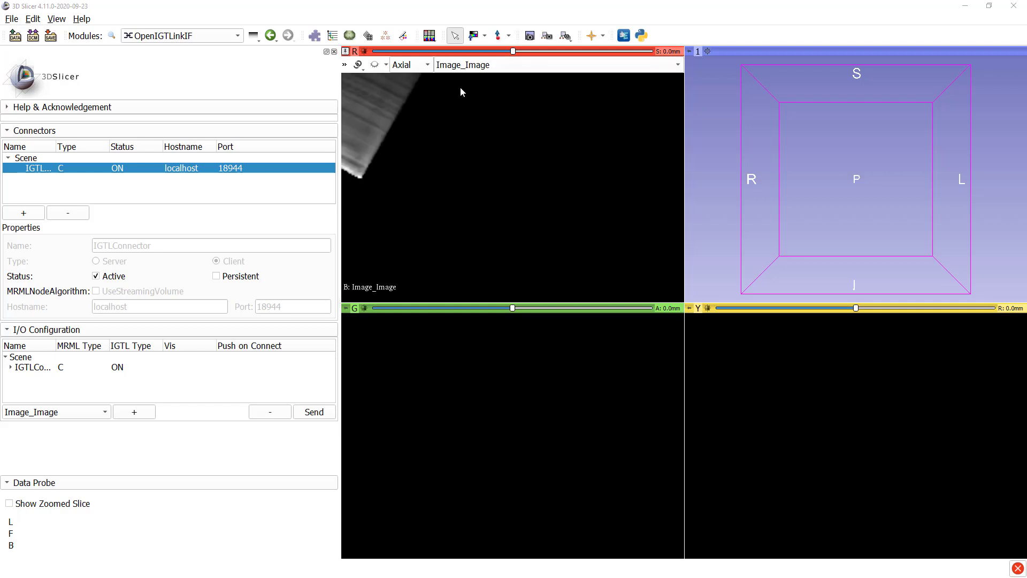
left_click(365, 51)
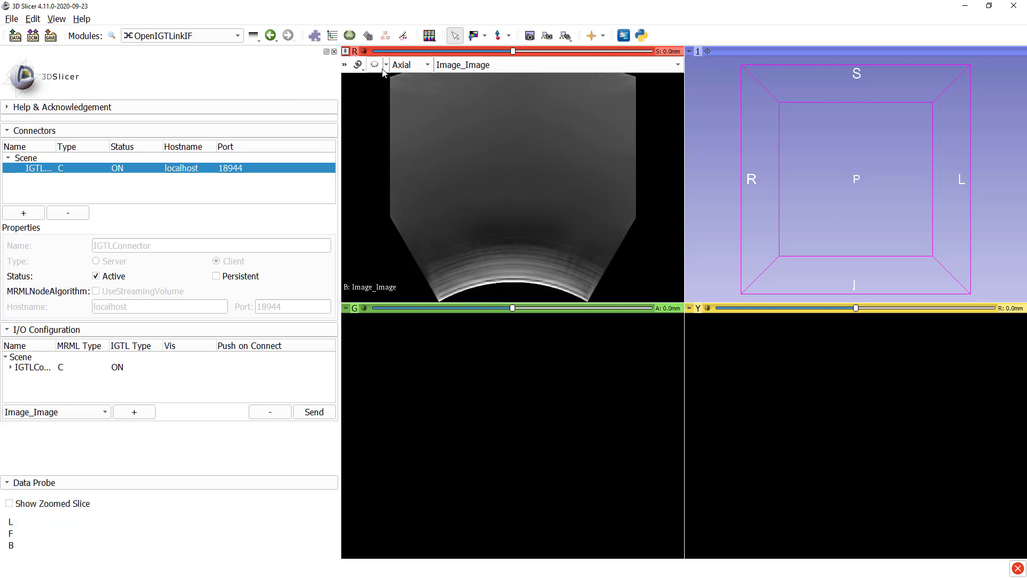
left_click_drag(756, 213, 723, 193)
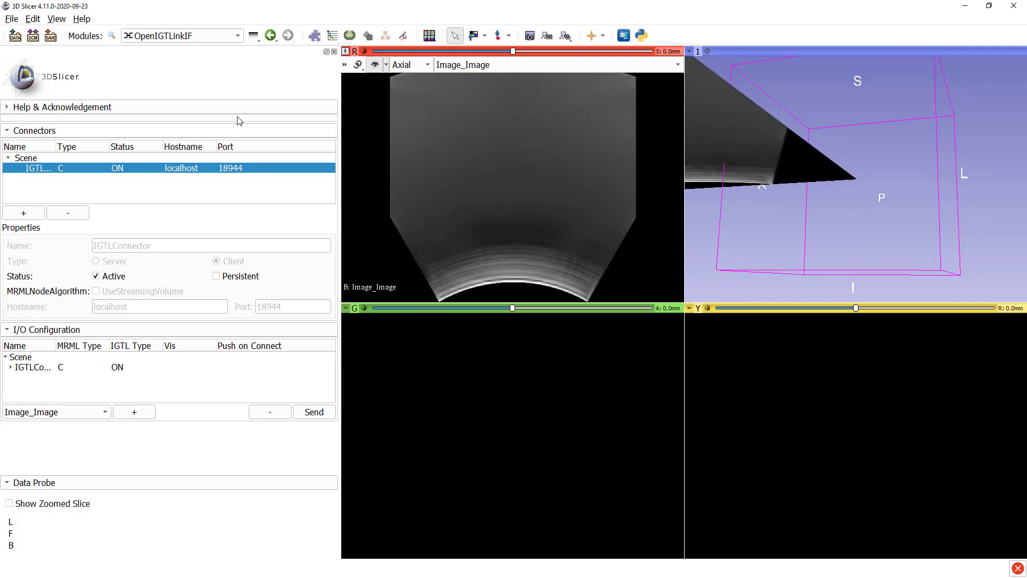
Nest Image_Image under the ImageToReference transform in the Data module's transform hierarchy
left_click(332, 37)
left_click(125, 134)
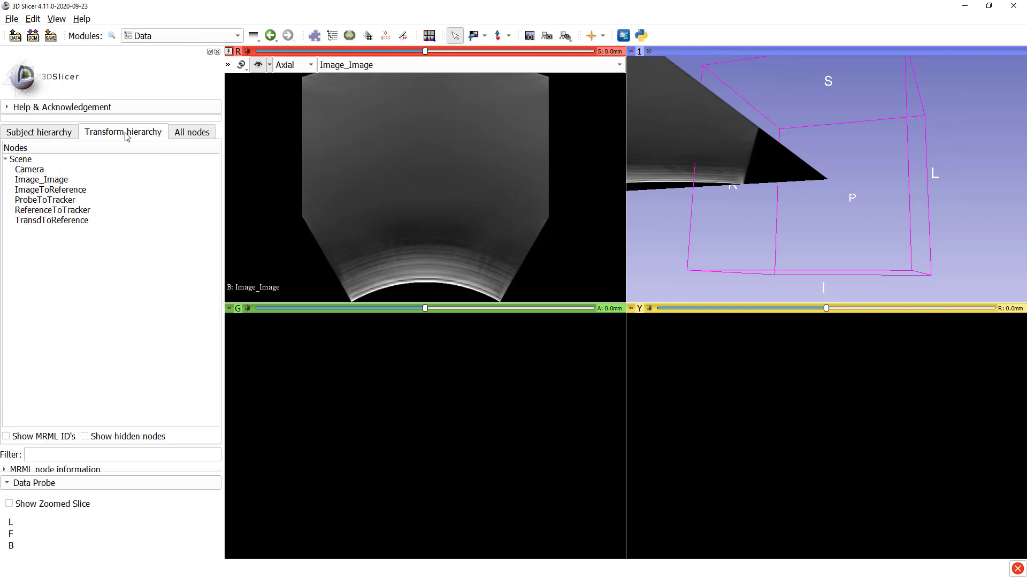
left_click_drag(59, 181, 76, 196)
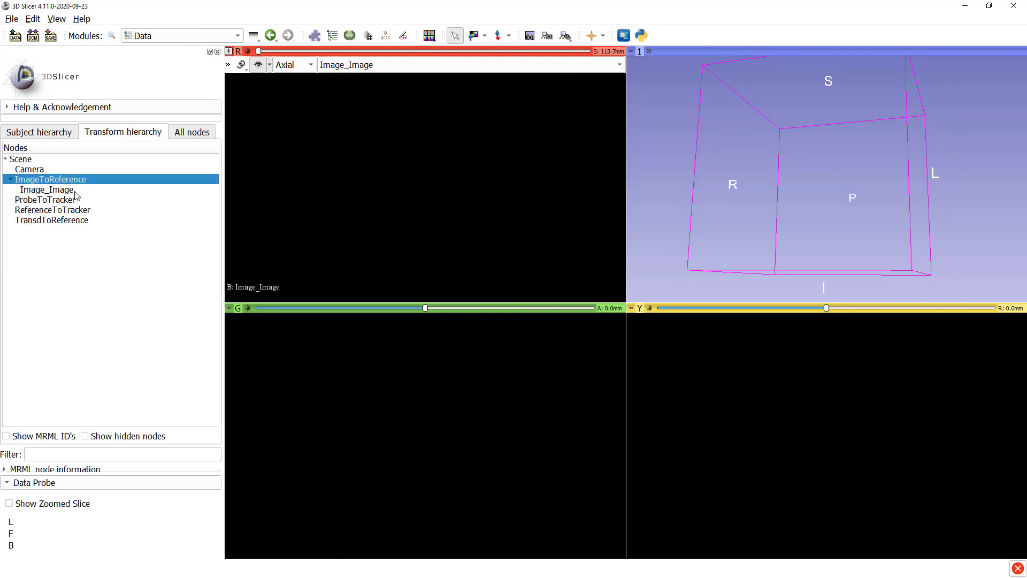
In Volume Reslice Driver, drive the red view with Image_Image in Transverse mode
left_click(182, 36)
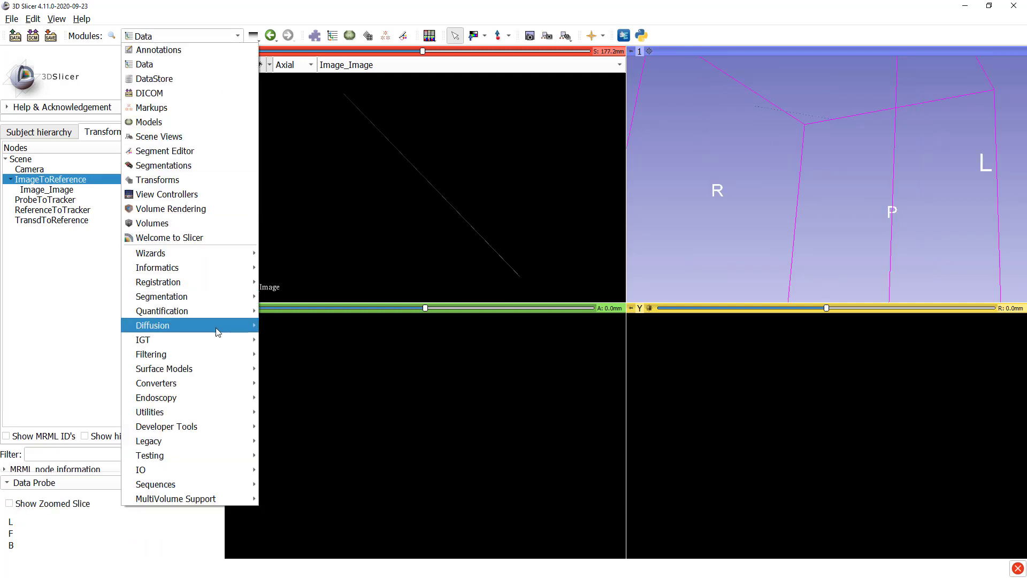
mouse_move(217, 340)
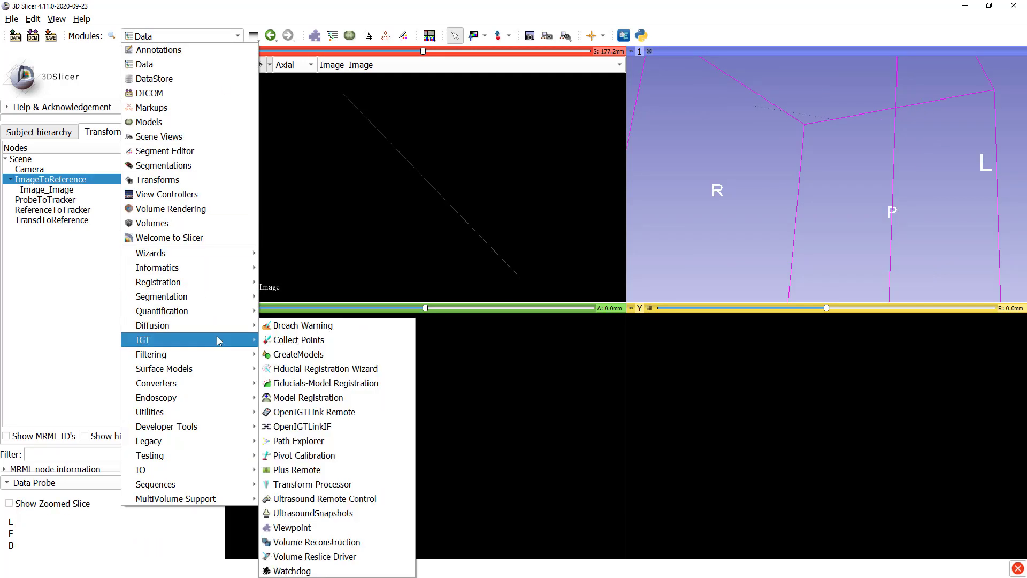
left_click(321, 557)
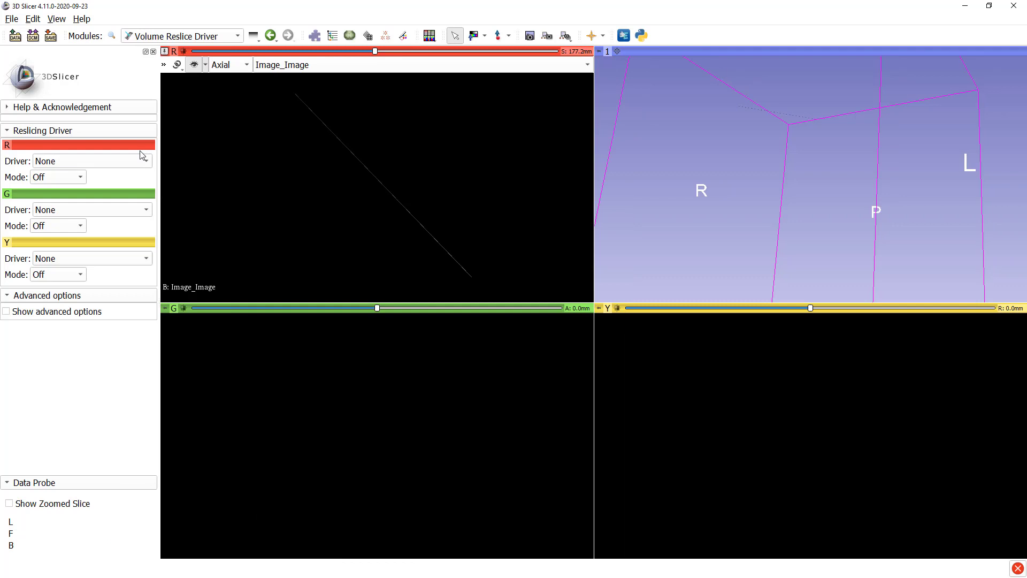
left_click(123, 483)
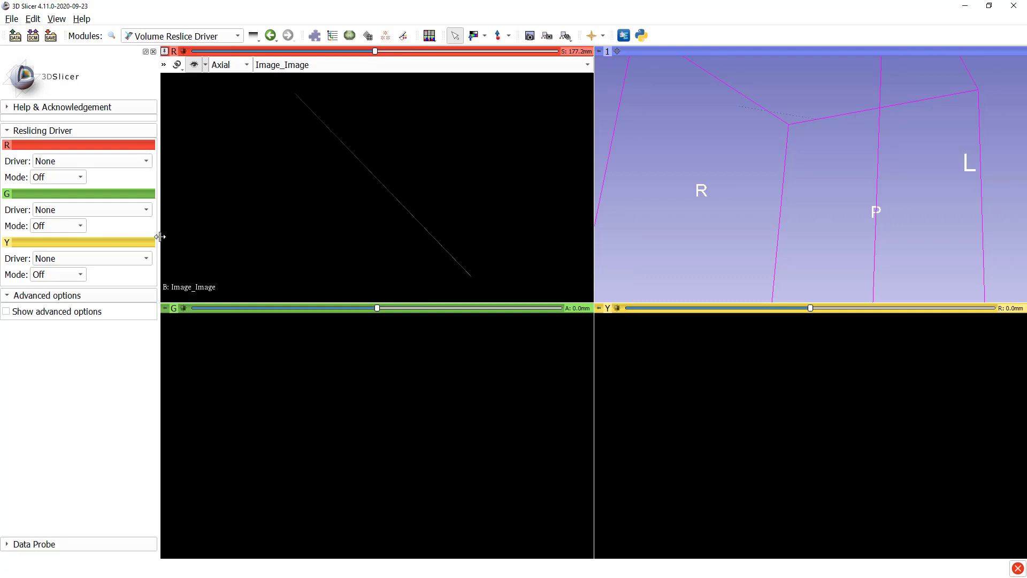
left_click_drag(160, 237, 206, 241)
left_click(157, 159)
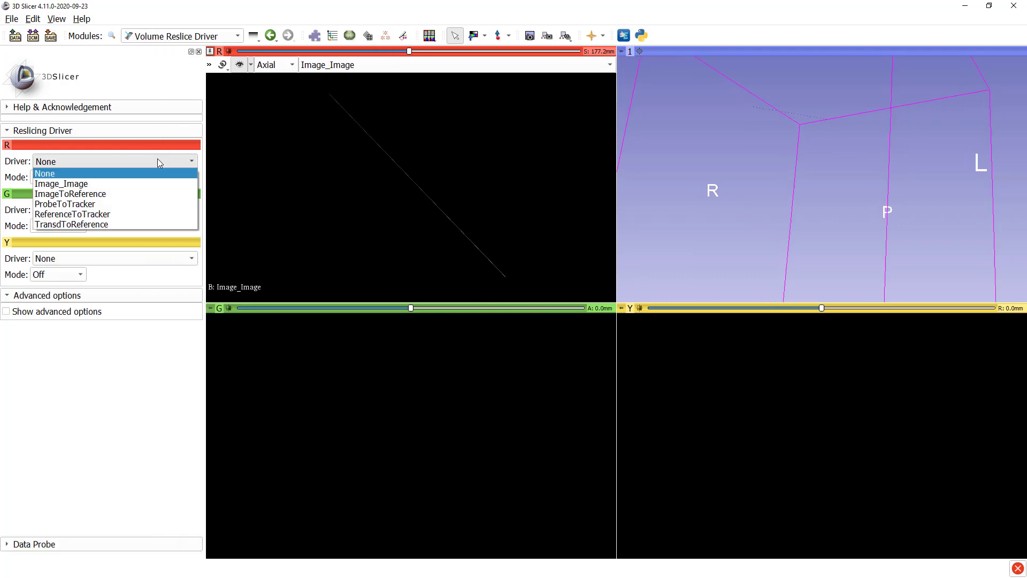
left_click(121, 183)
left_click(78, 178)
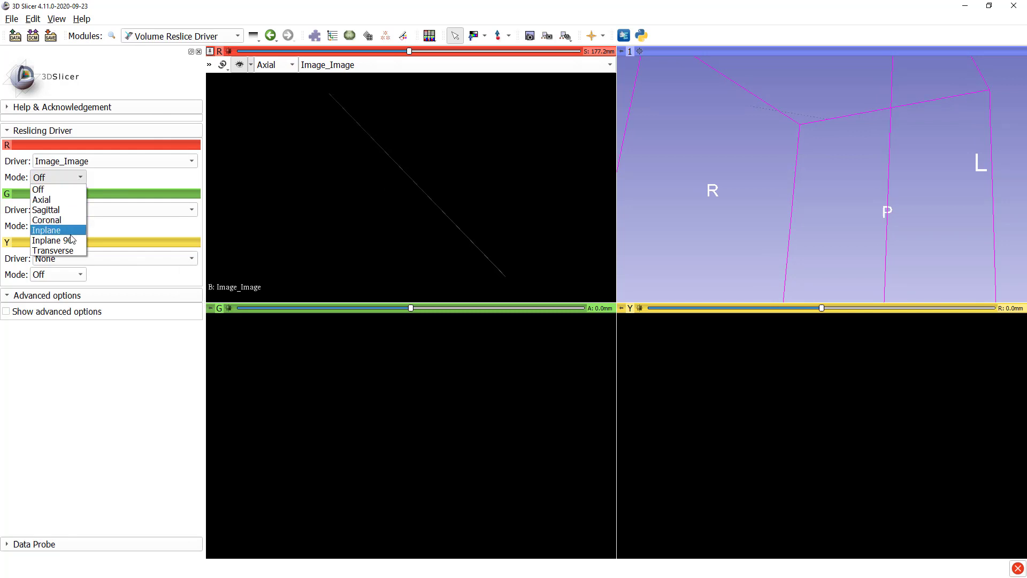
left_click(77, 251)
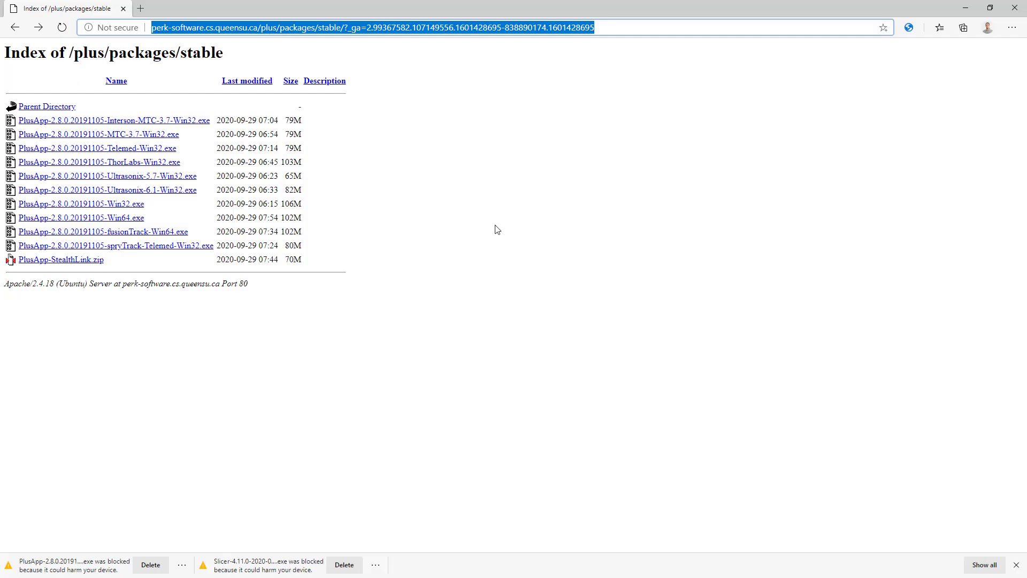
Go to github.com/slicerigt, open the aigt repository and show its clone options
type("github")
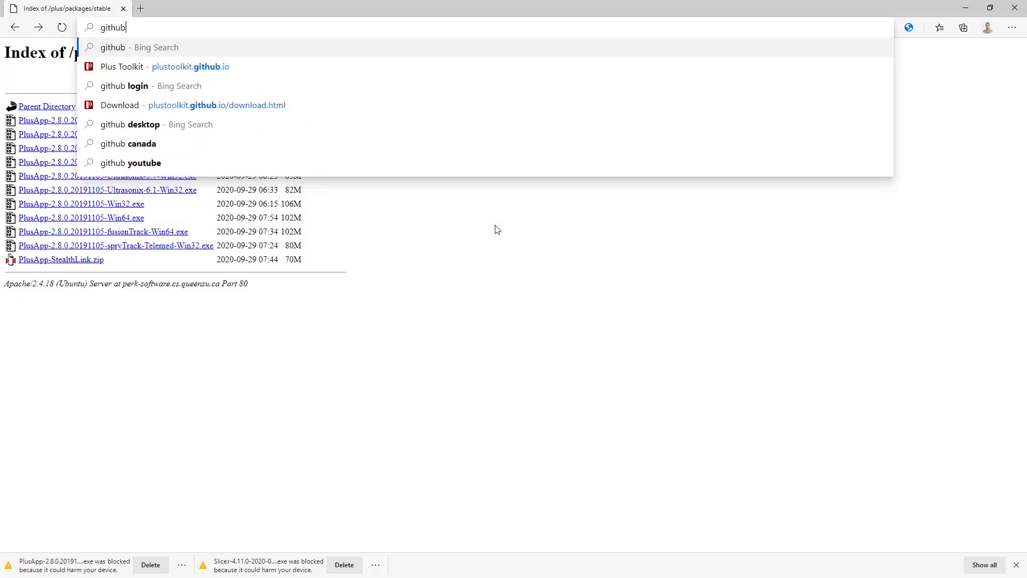
type(".com/sli")
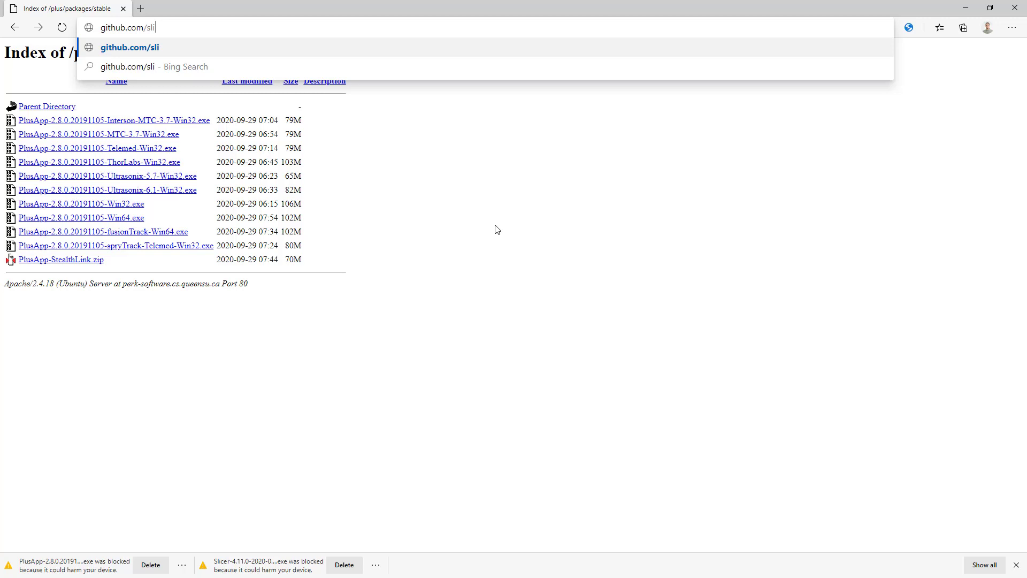
type("cerigt")
key("Return")
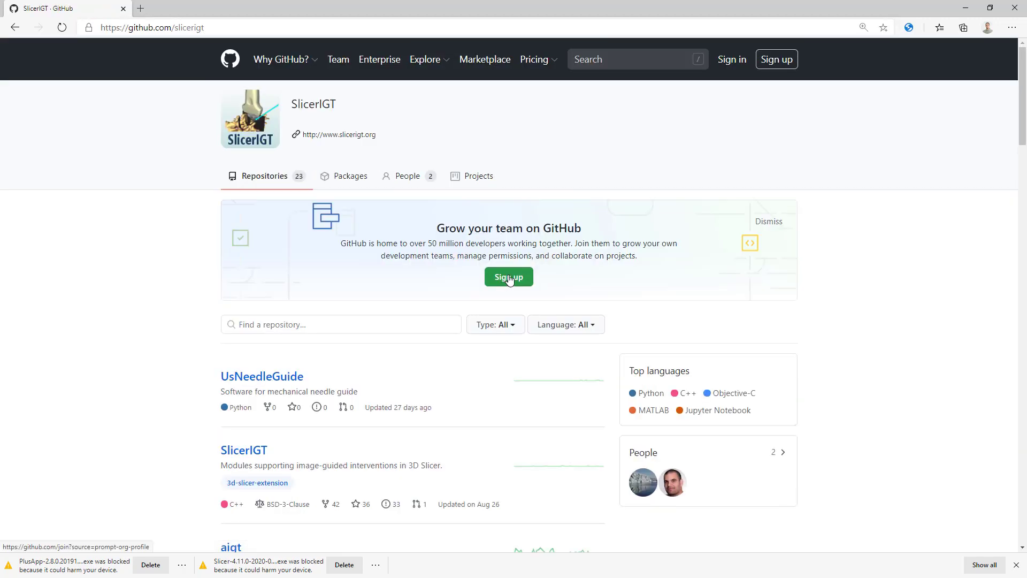
scroll(503, 289, "down", 4)
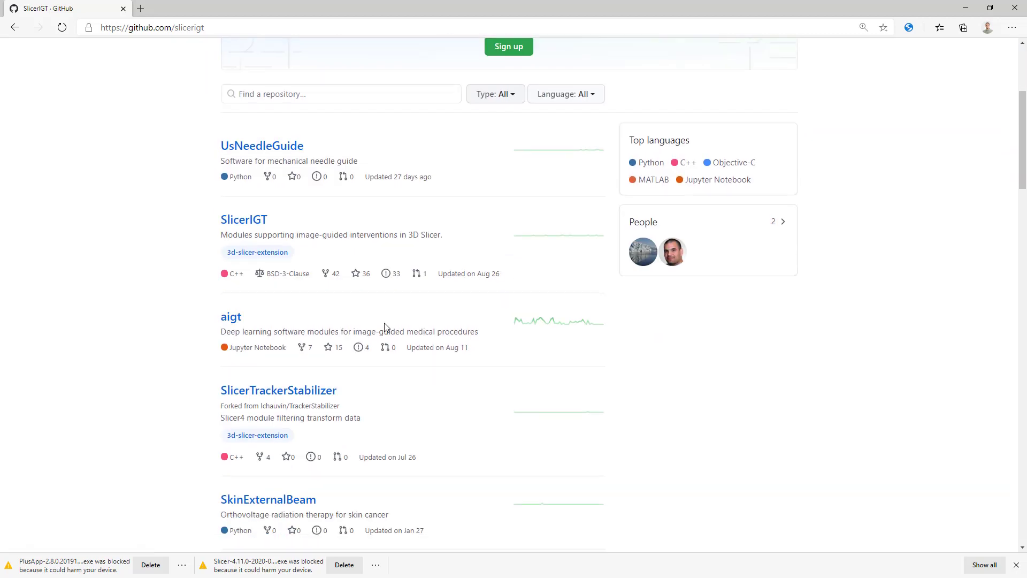
left_click(238, 321)
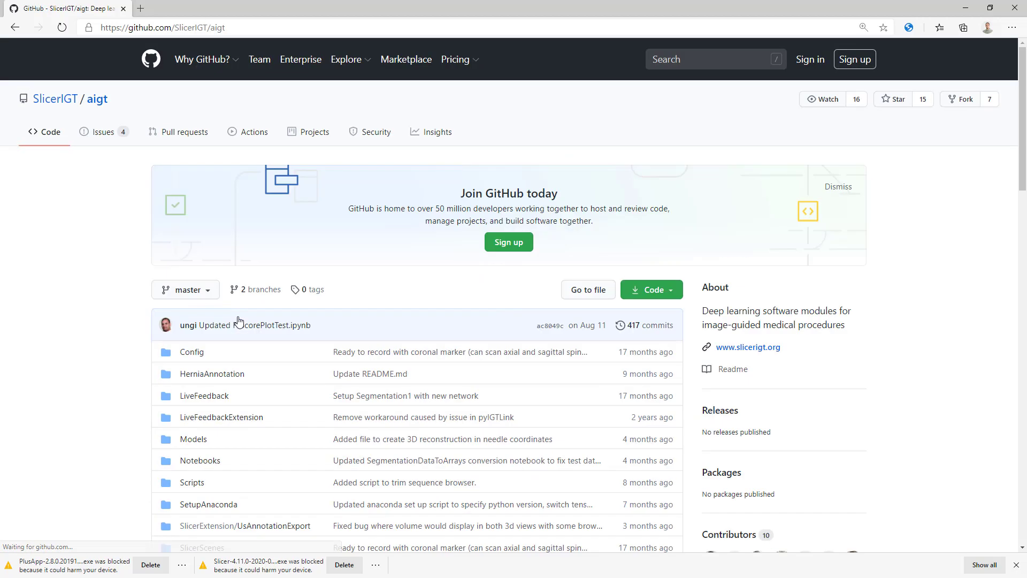
left_click(672, 293)
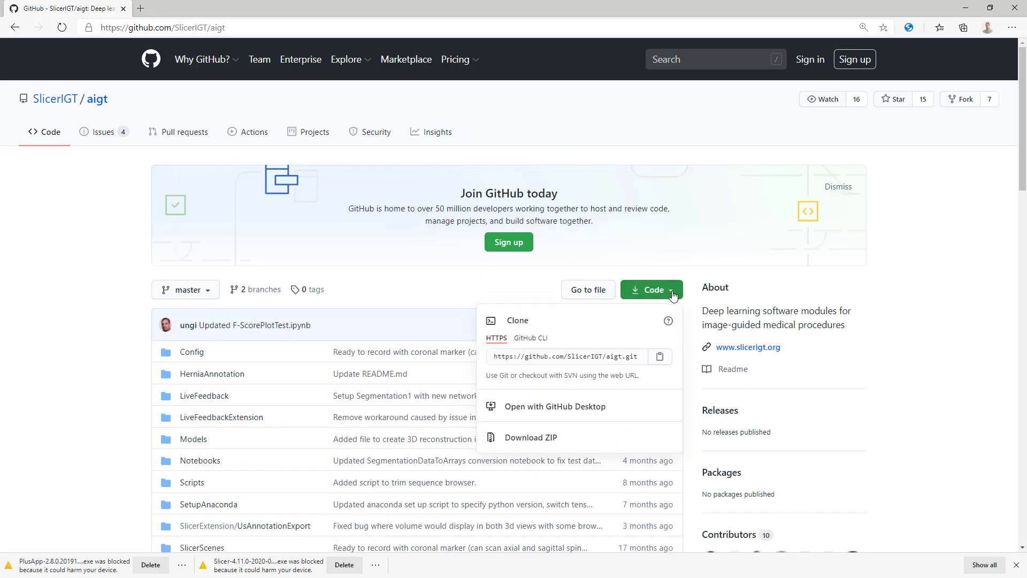
Copy the aigt HTTPS clone address and bring up the Modules page of Application Settings
left_click(661, 357)
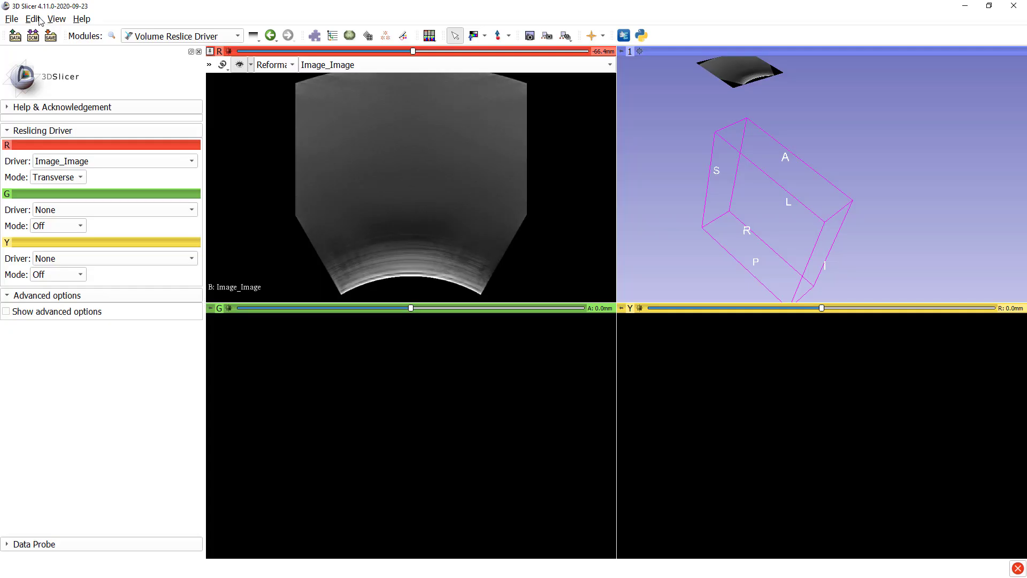
left_click(40, 21)
left_click(65, 32)
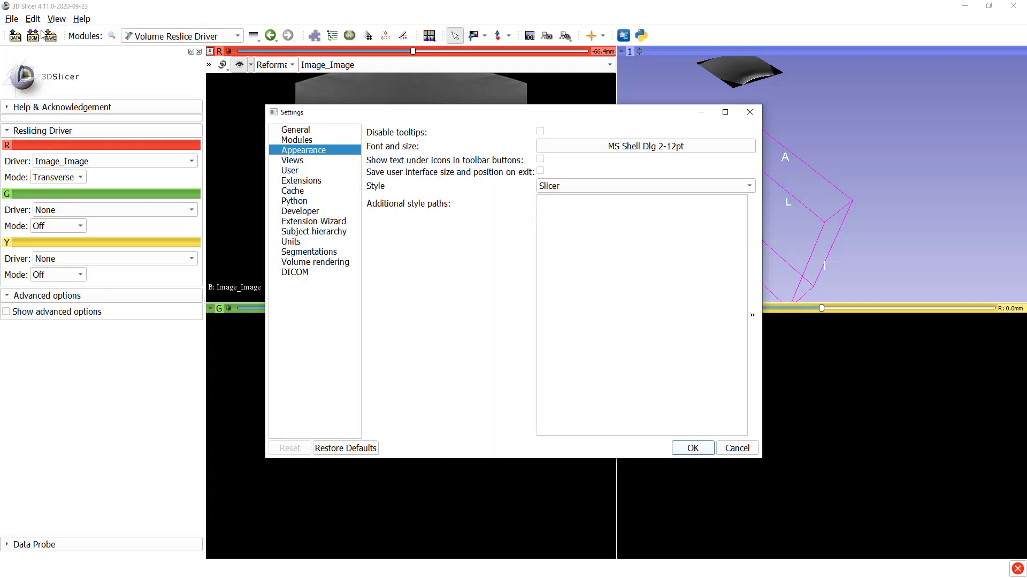
left_click(297, 141)
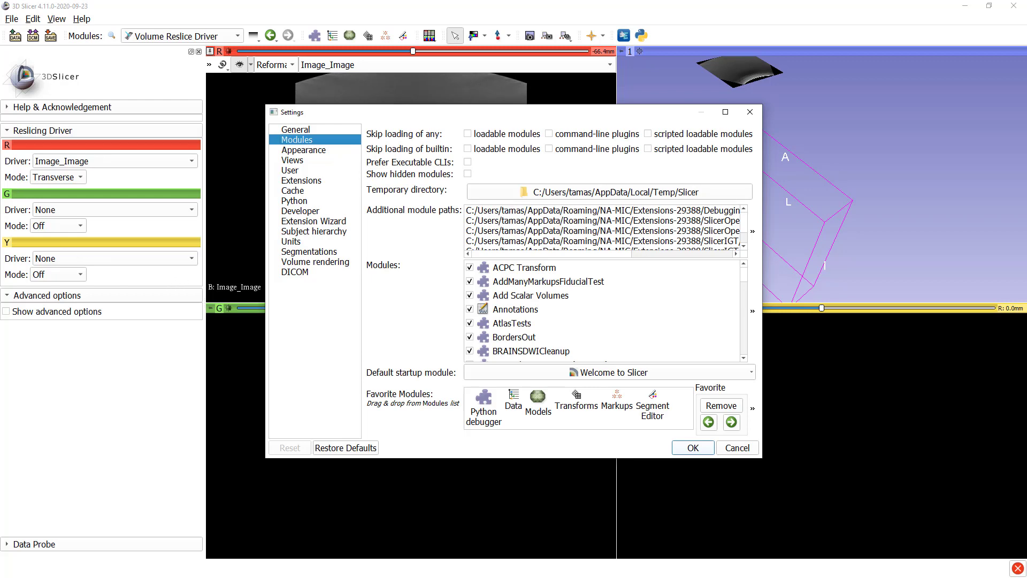
Add SegmentationUNet.py to the additional module paths, save, and restart 3D Slicer
key("alt+Tab")
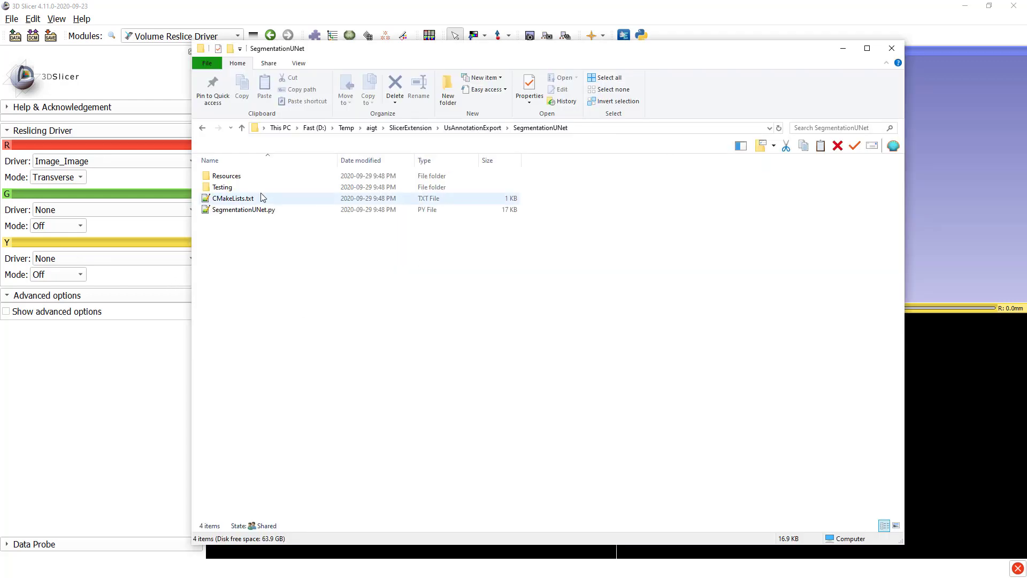
left_click(261, 209)
left_click_drag(346, 246, 527, 237)
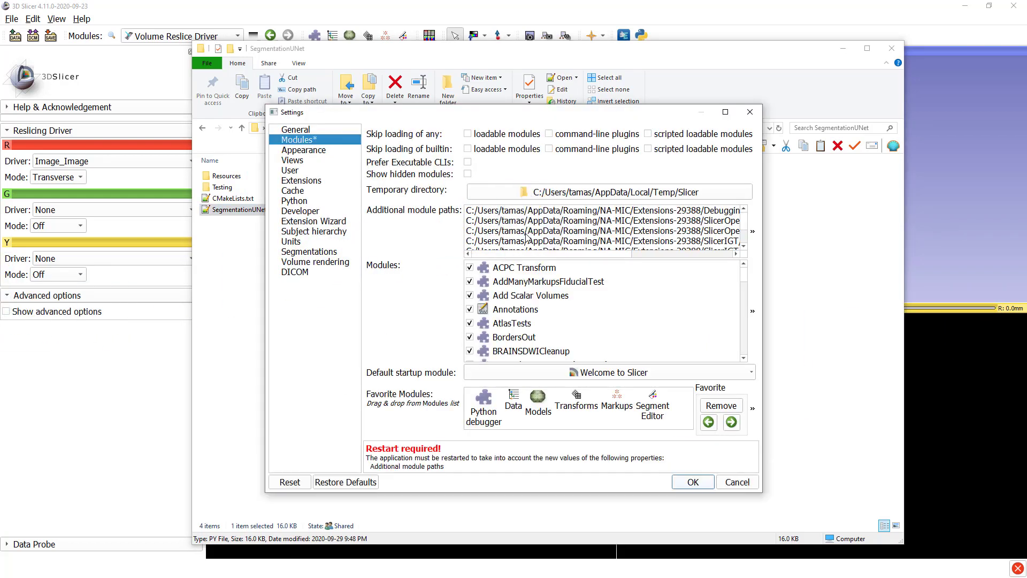
left_click(693, 483)
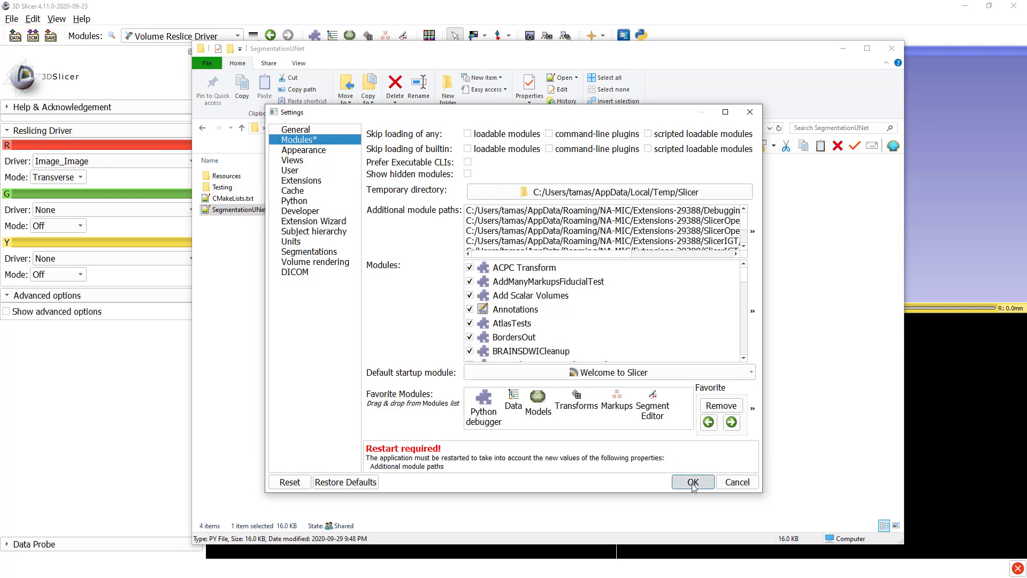
left_click(527, 323)
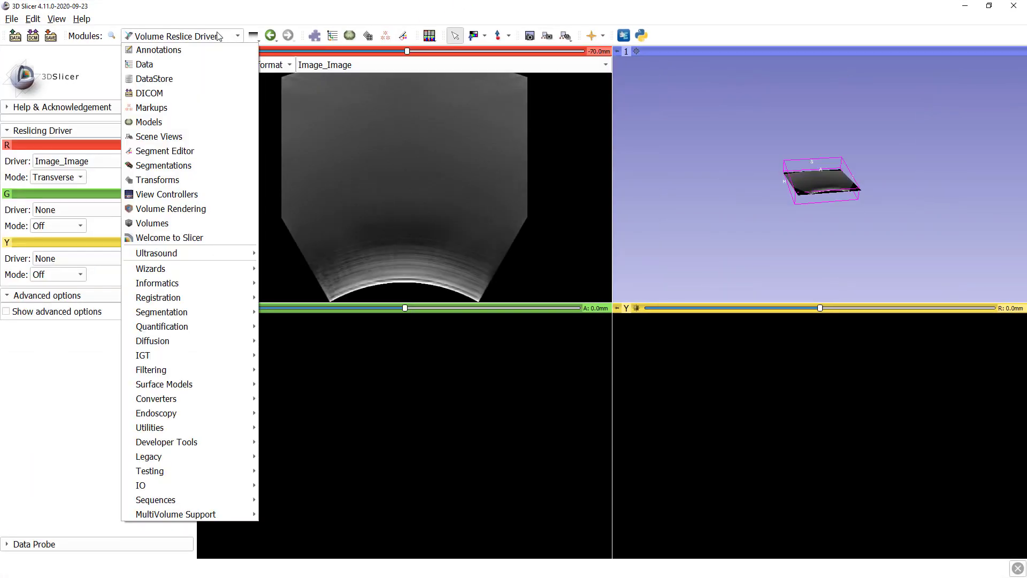
Open SegmentationUNet and load the 2020-01-26 trained model from the SavedModels folder
mouse_move(219, 259)
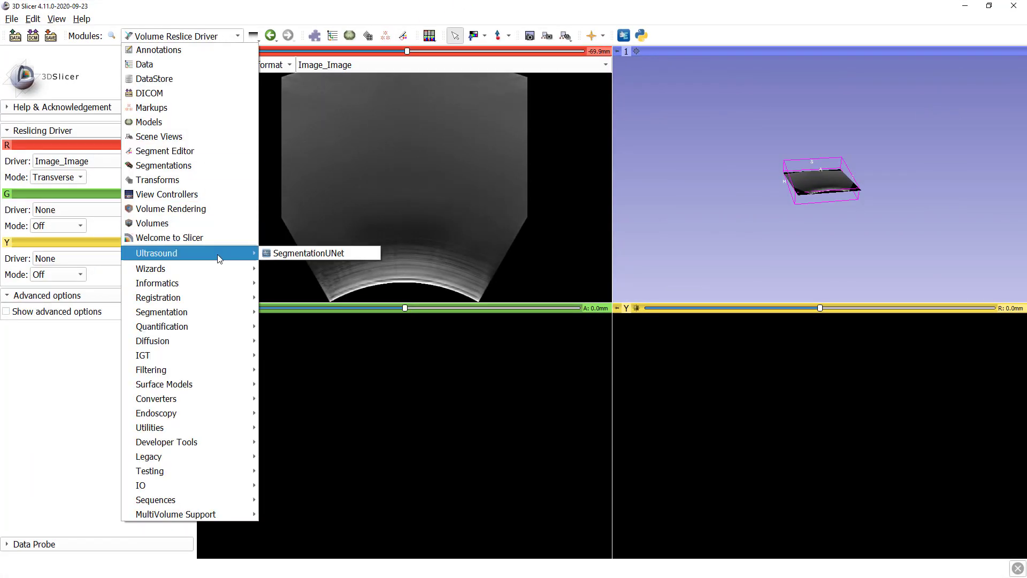
left_click(281, 253)
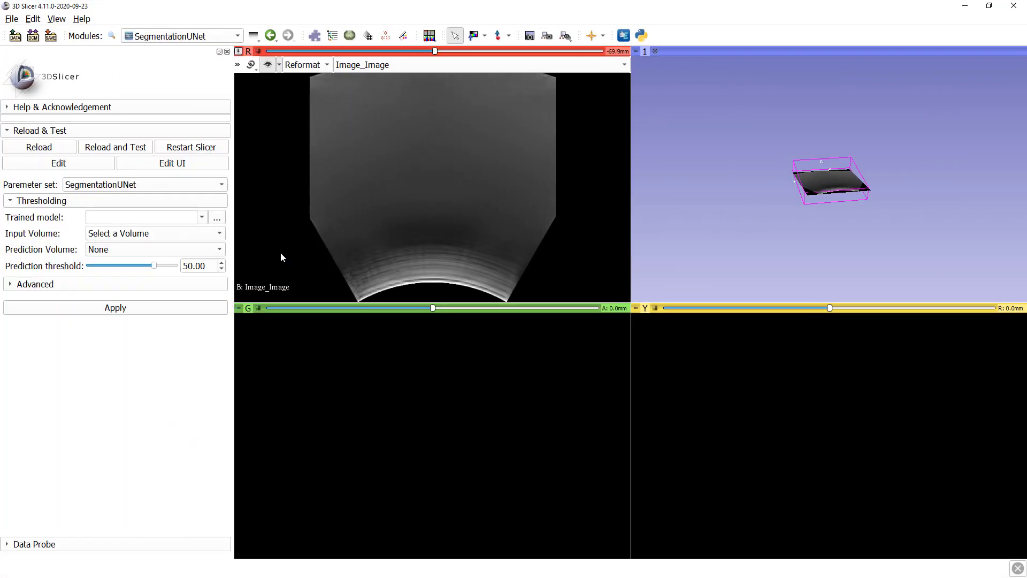
left_click(152, 128)
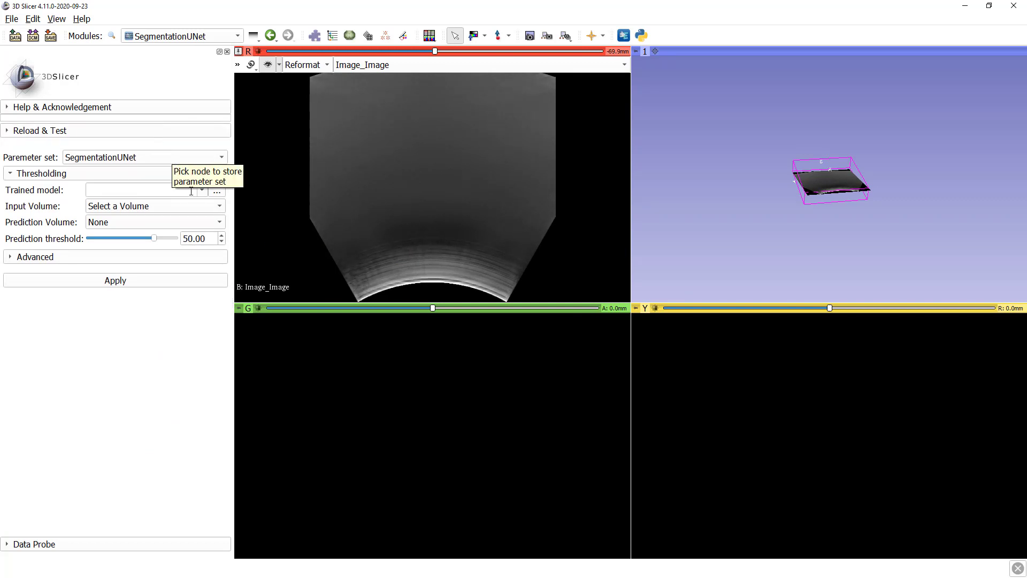
left_click(217, 192)
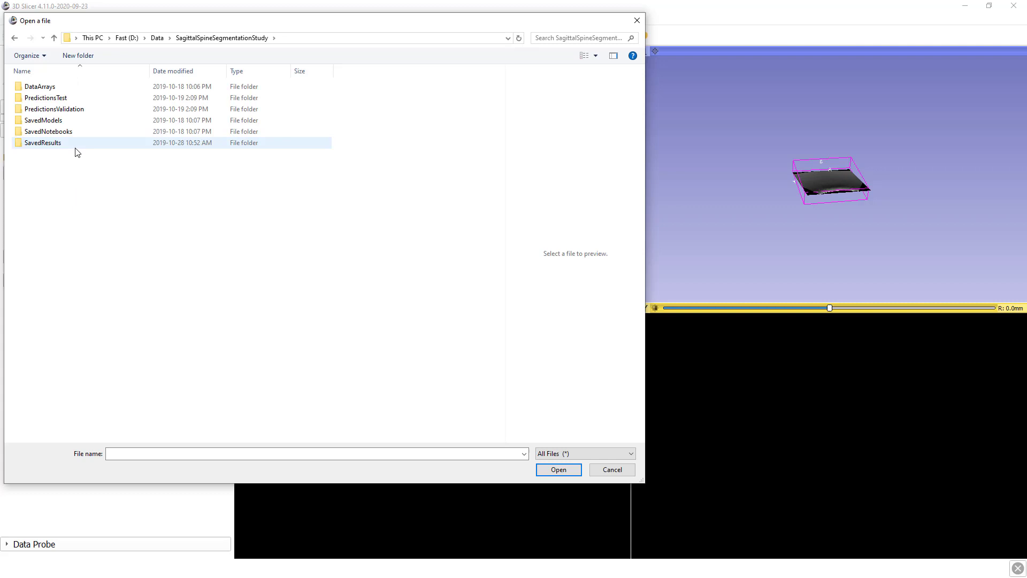
double_click(73, 123)
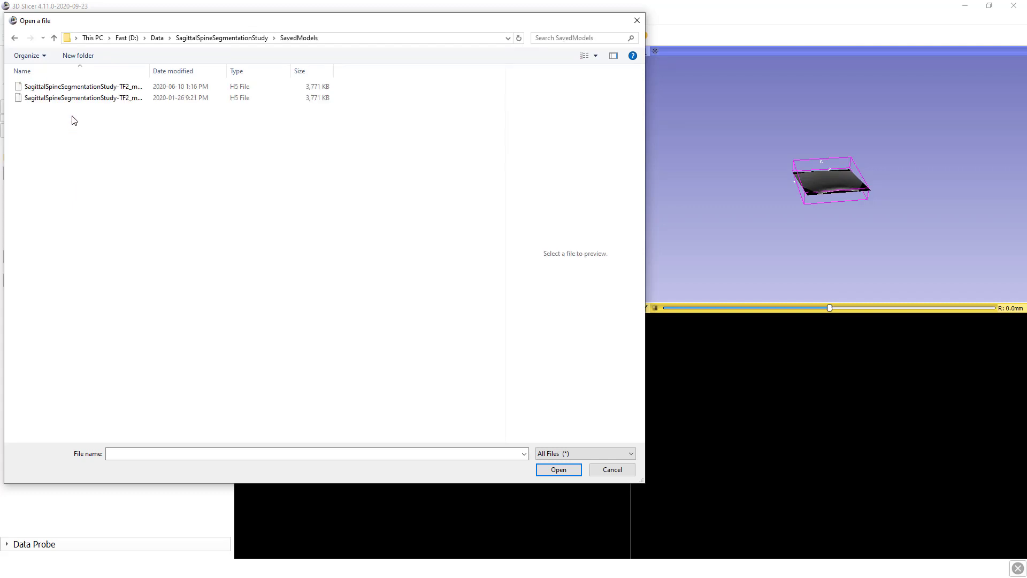
double_click(75, 105)
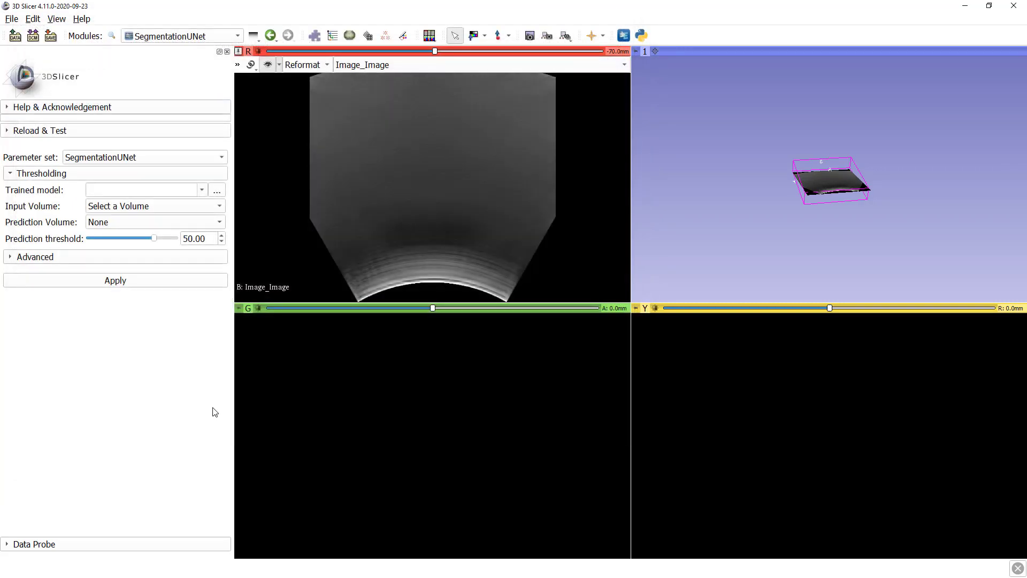
Run U-Net segmentation with Image_Image as input and a new prediction Volume
left_click(152, 213)
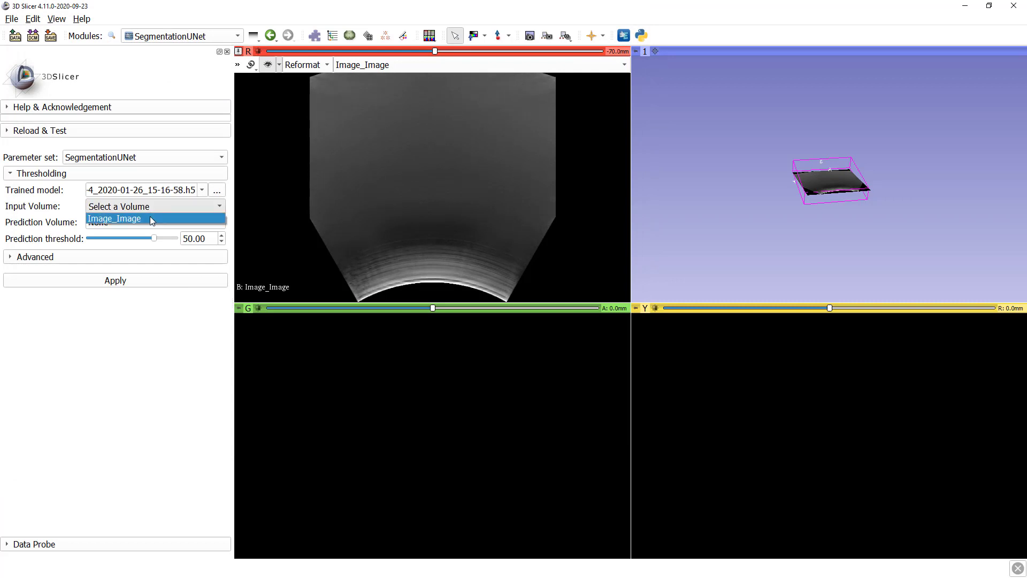
left_click(149, 216)
left_click(139, 223)
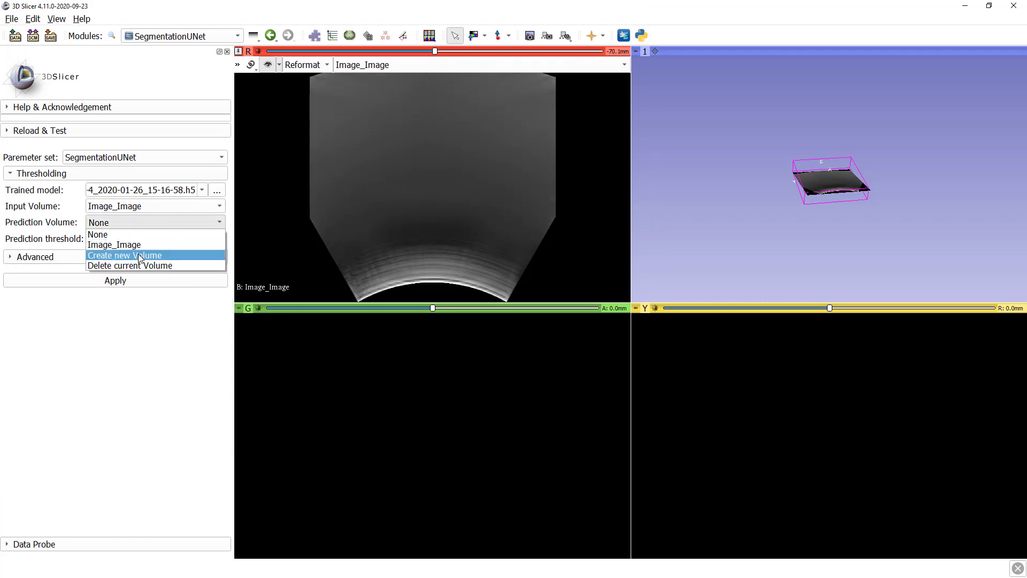
left_click(140, 256)
left_click(136, 283)
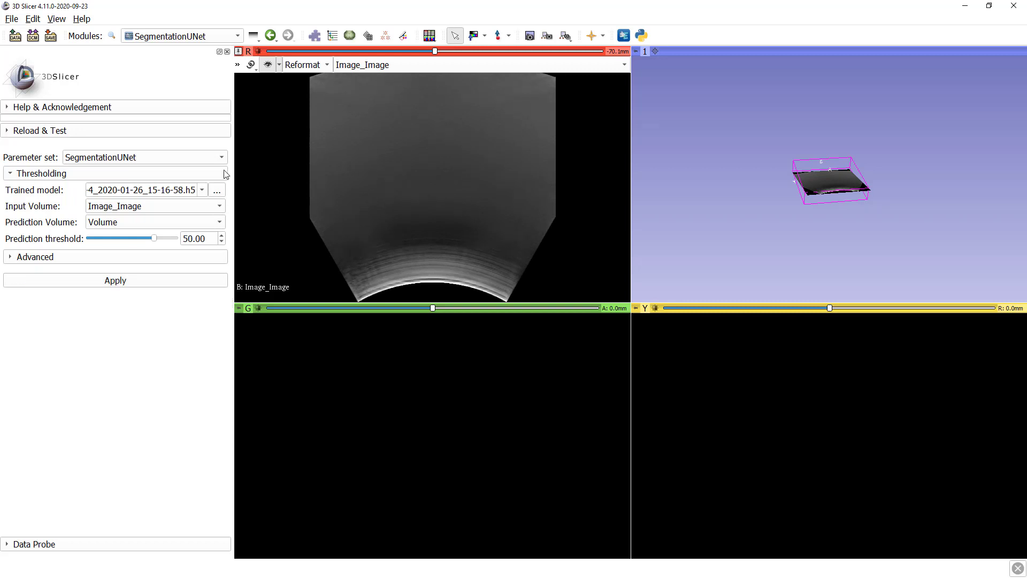
Set the prediction Volume as the red view's foreground layer at 50% opacity
left_click(238, 65)
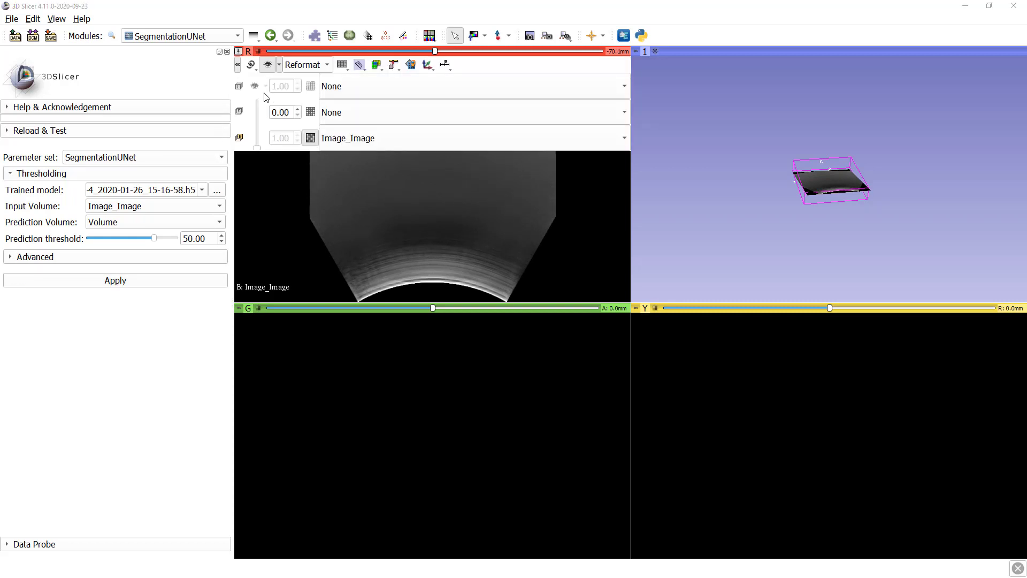
left_click(344, 114)
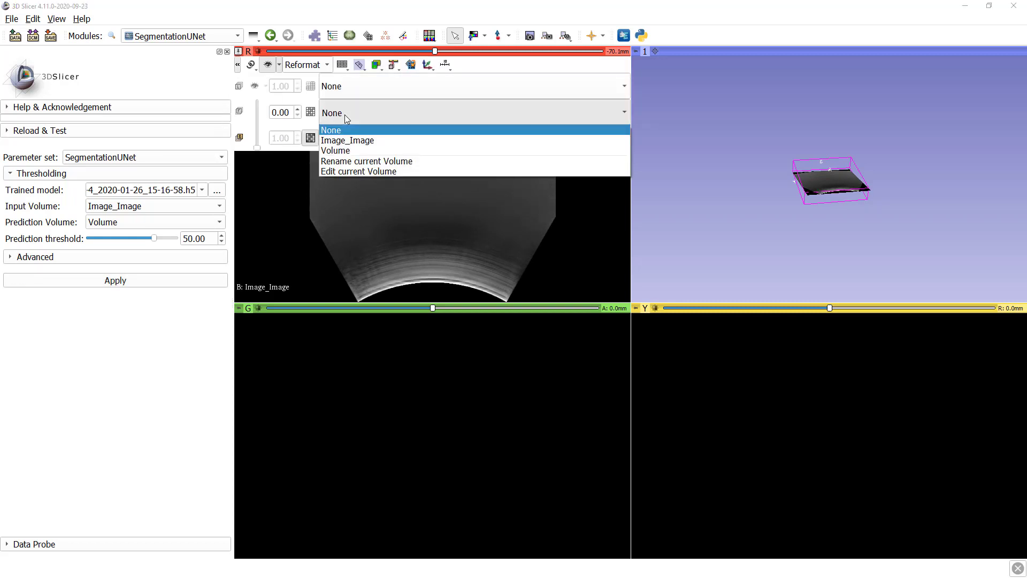
left_click(343, 151)
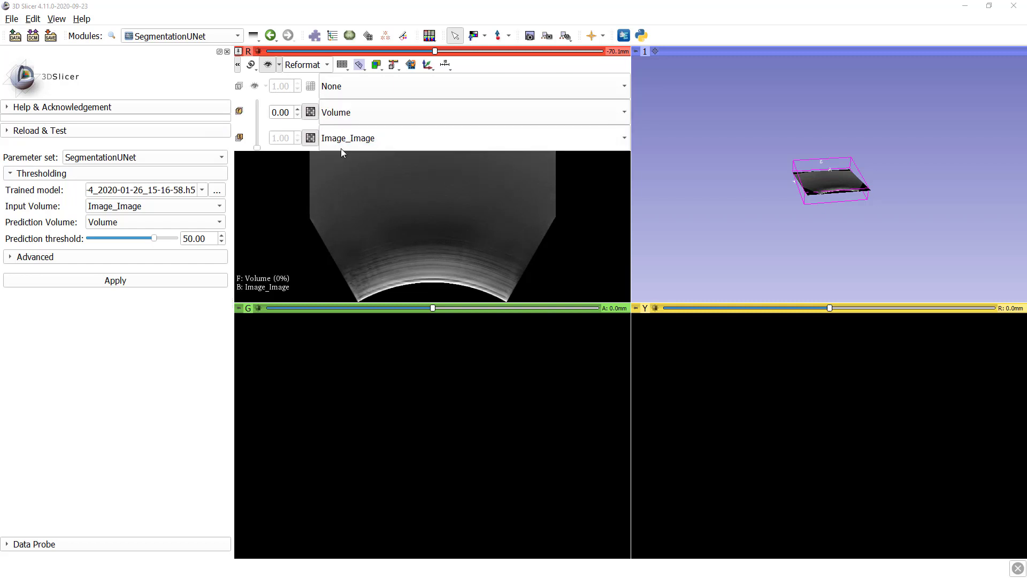
left_click(335, 36)
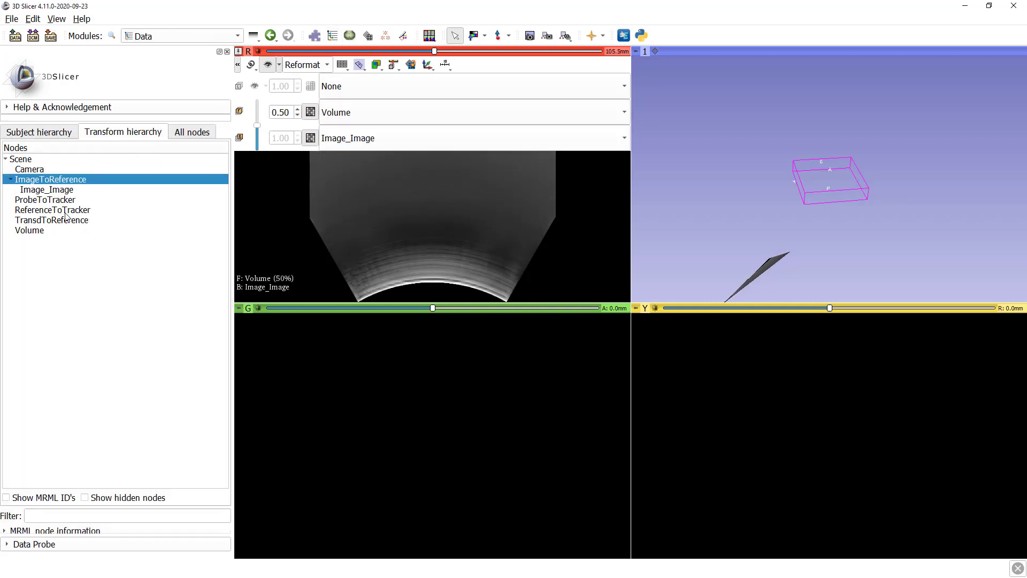
Nest Volume under ImageToReference and raise its foreground opacity to 1.00
left_click_drag(36, 235, 78, 184)
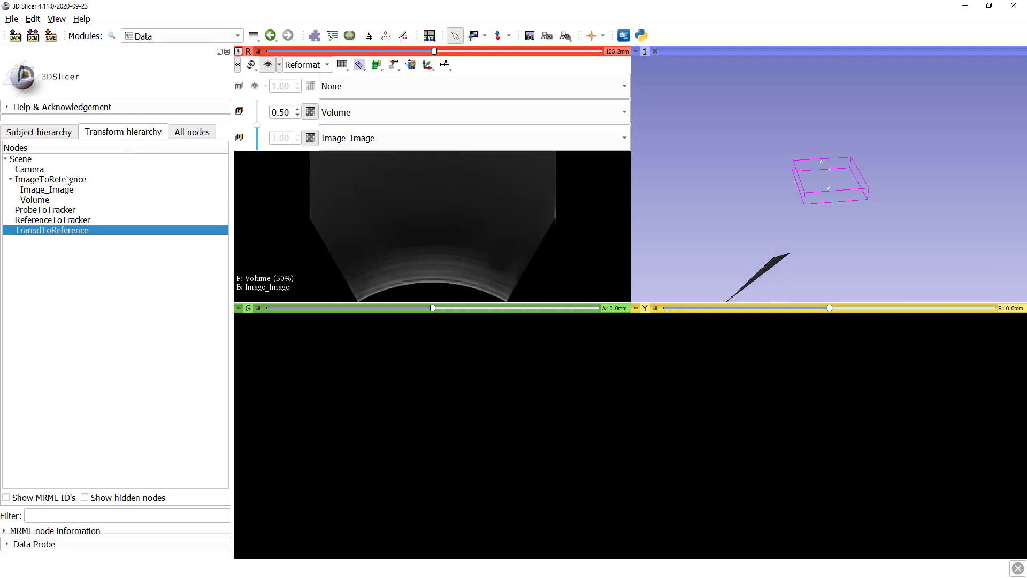
left_click_drag(258, 130, 262, 103)
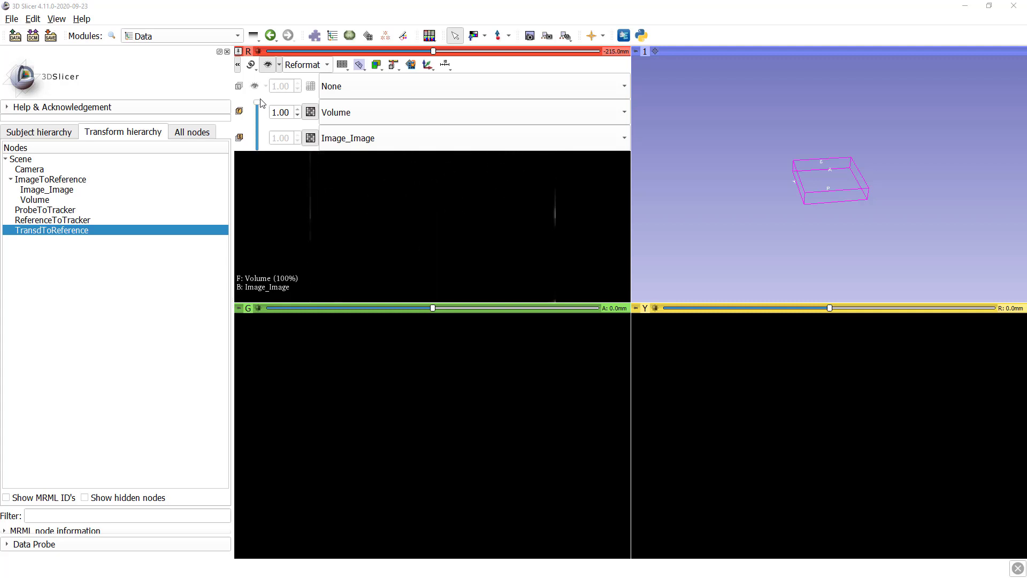
In the Volumes module, make Volume the active volume and colour it with the Red lookup table
left_click(188, 35)
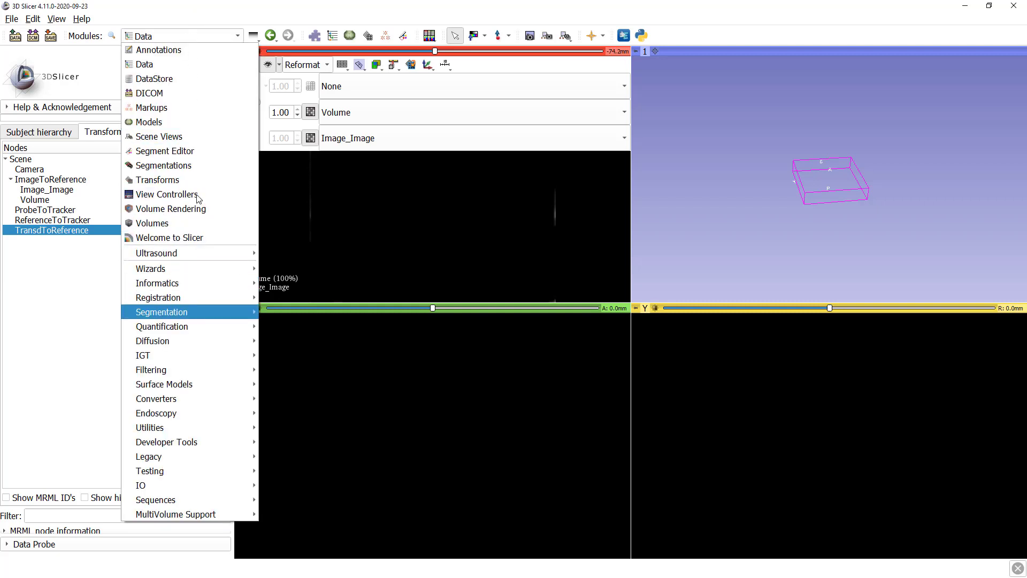
left_click(193, 223)
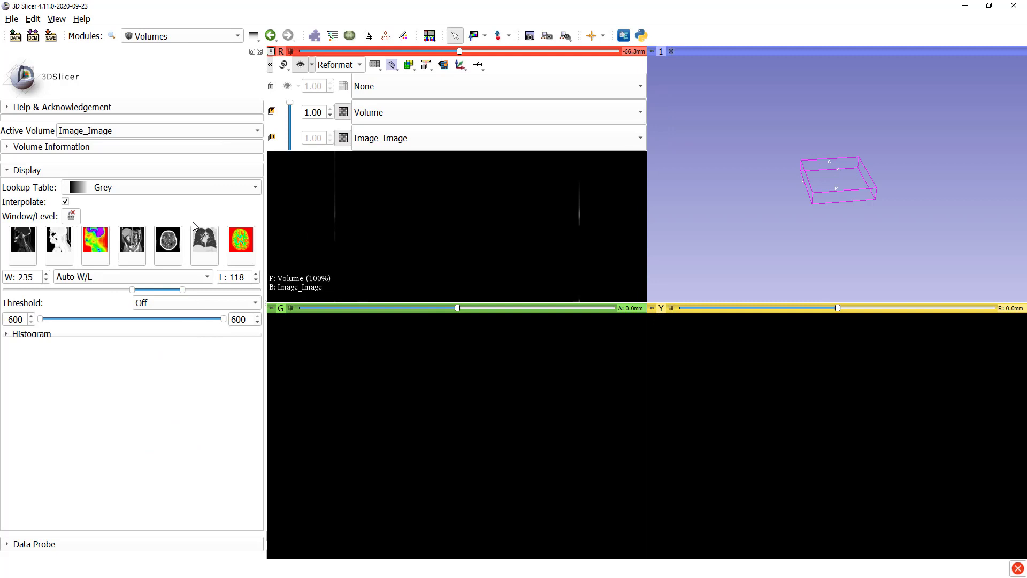
left_click(130, 132)
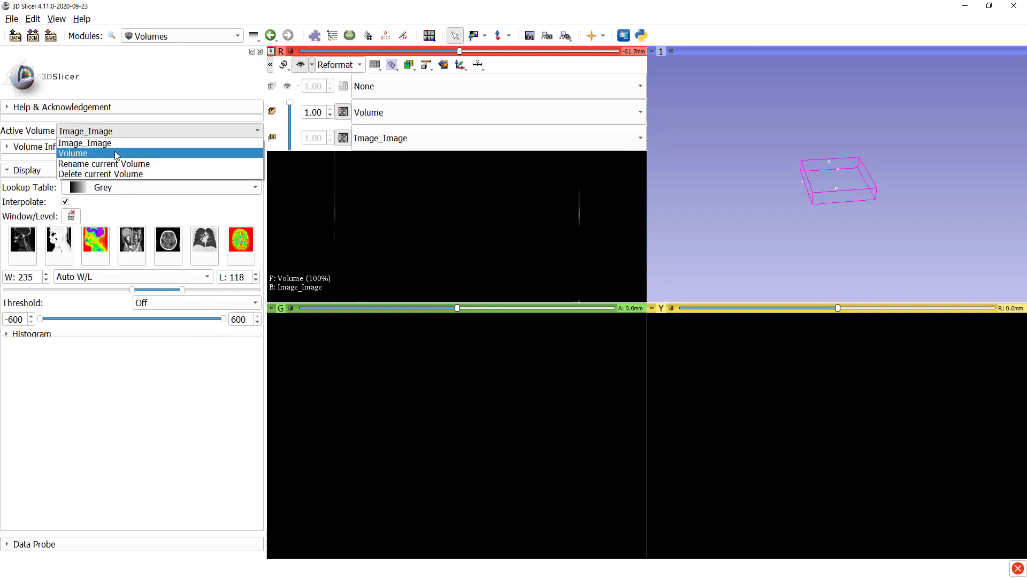
left_click(115, 151)
left_click(138, 191)
scroll(131, 240, "down", 3)
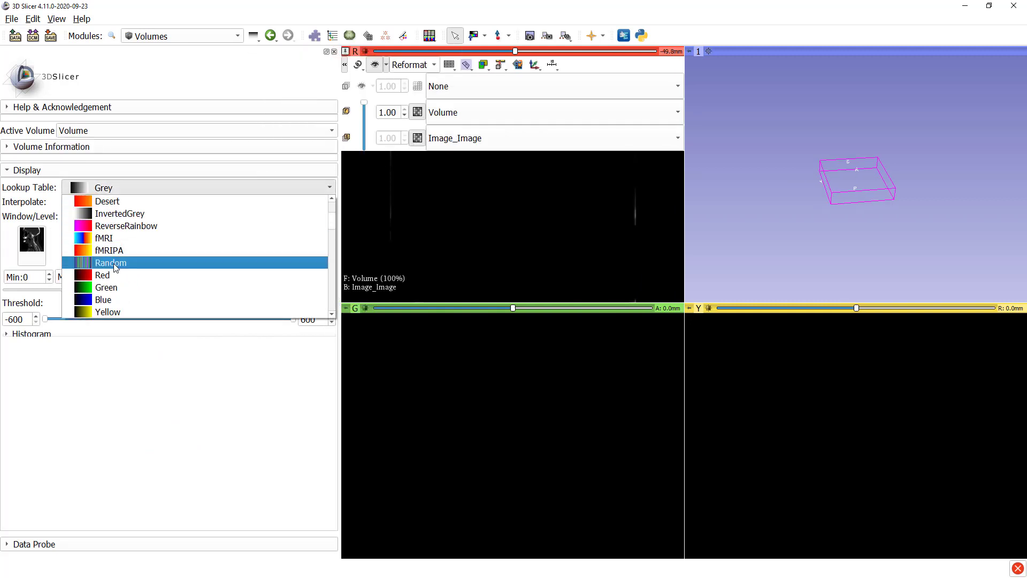
left_click(115, 276)
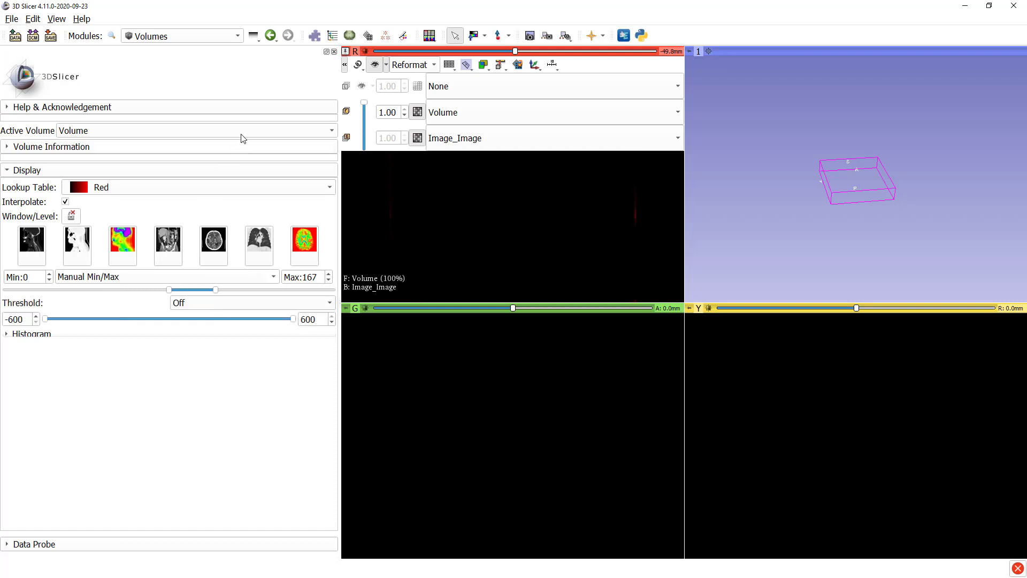
Activate the OpenIGTLinkIF connector to the local server and blend the Volume overlay to 60% opacity
left_click(253, 36)
left_click(268, 66)
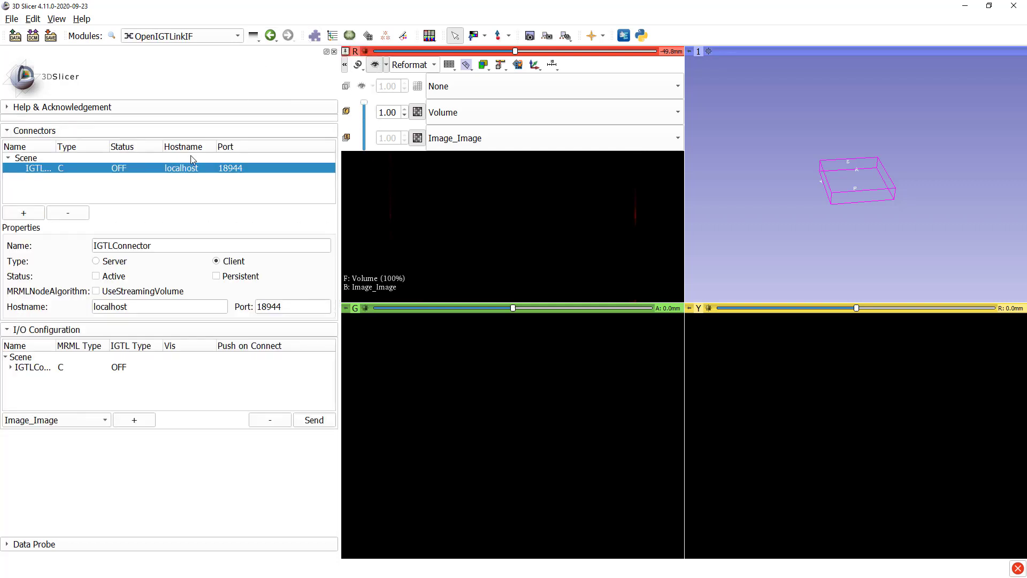
left_click(97, 276)
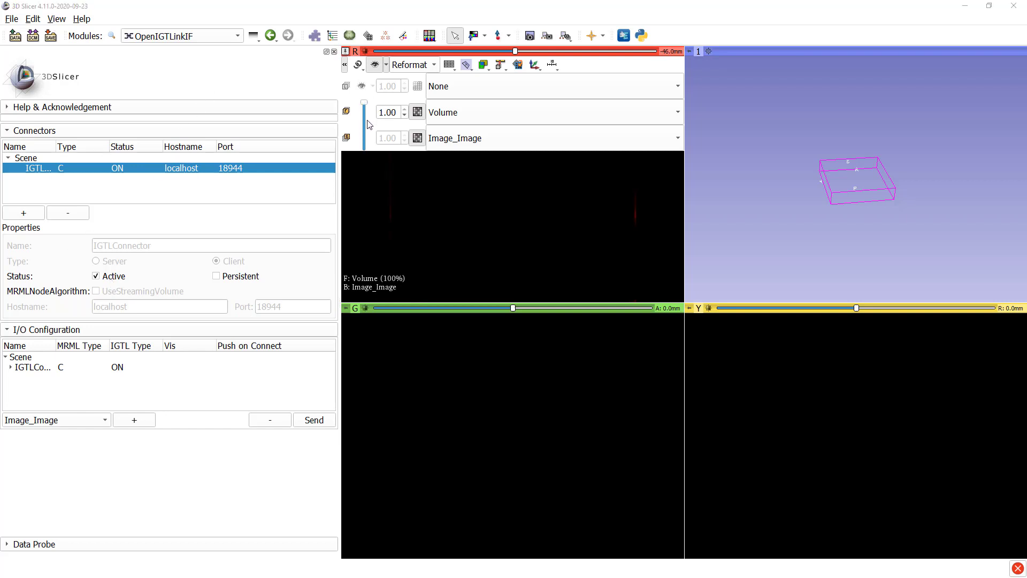
left_click_drag(367, 105, 369, 125)
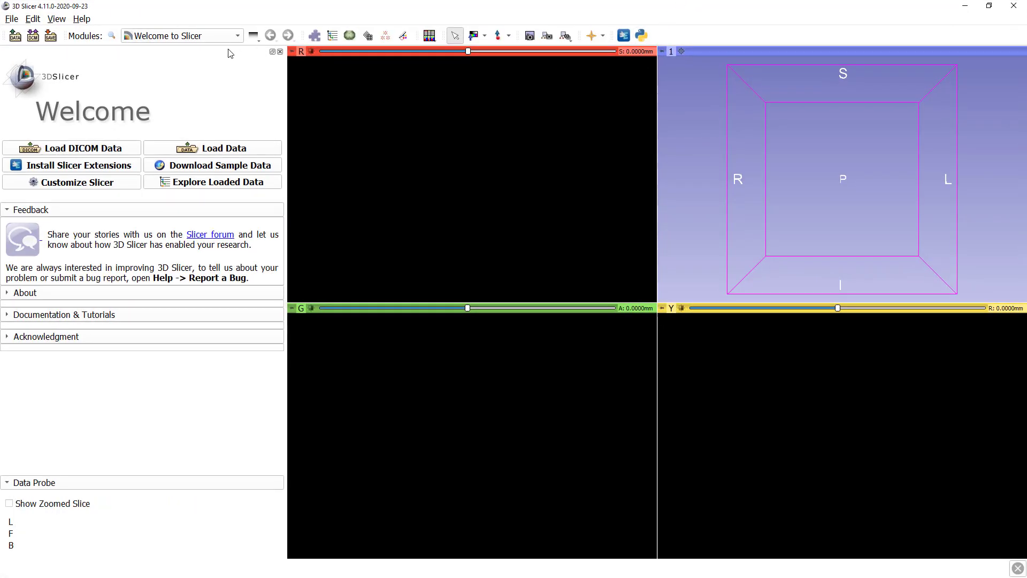
Load the Q000_04_tu_Segmented.mrb scene into Slicer from the QueensScanScenes folder
key("alt+Tab")
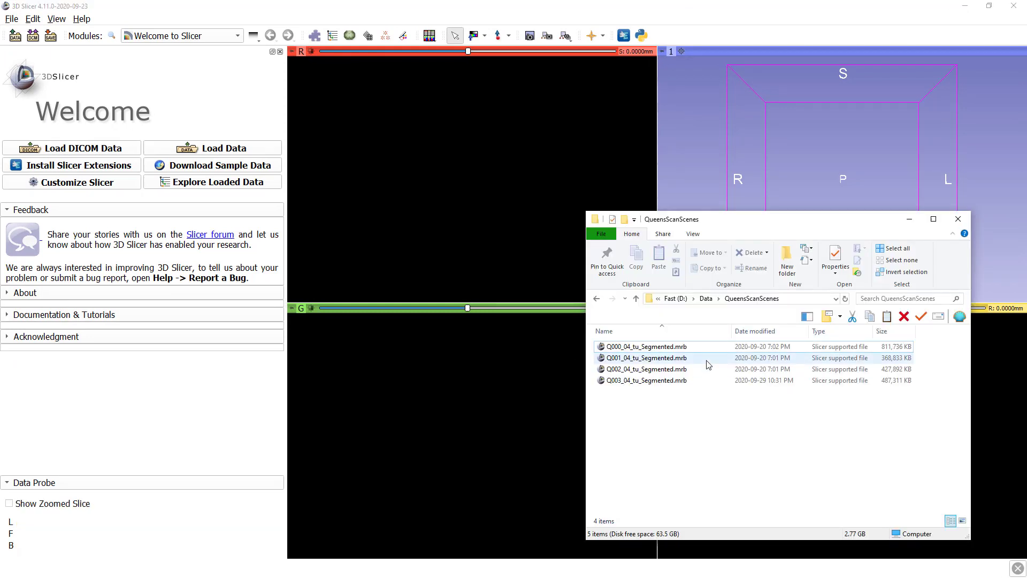
left_click_drag(666, 348, 786, 117)
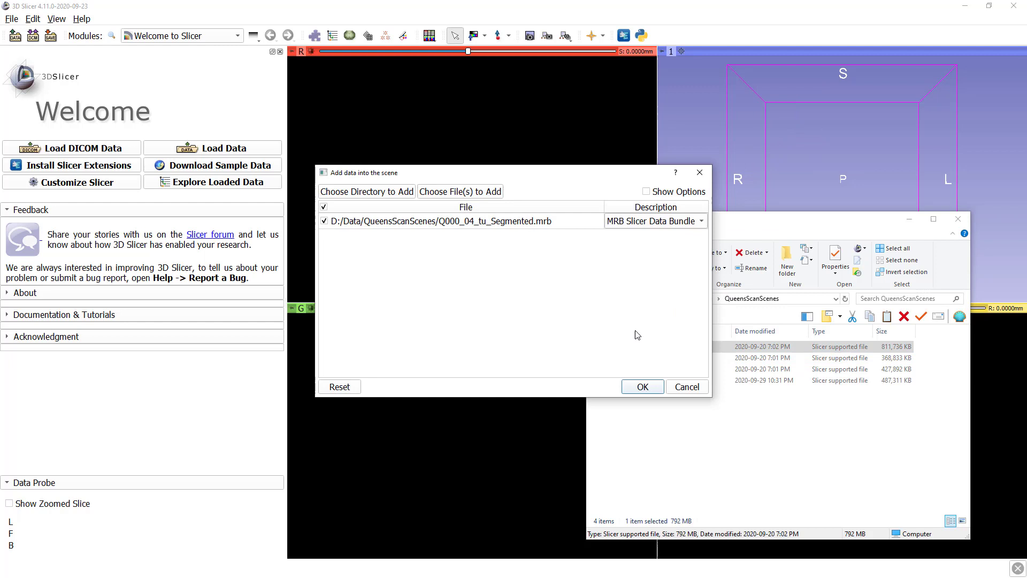
left_click(644, 386)
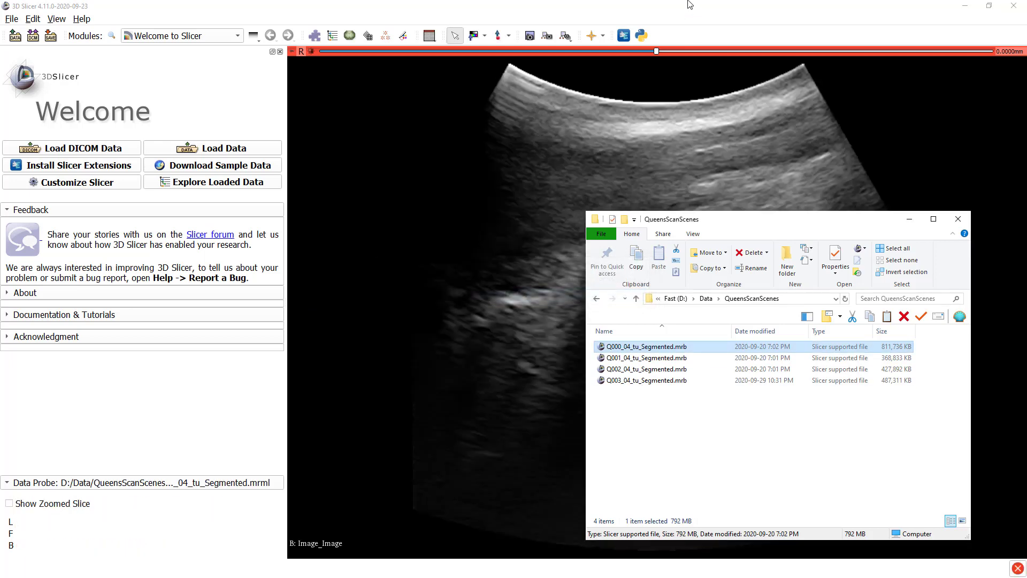
Switch Slicer to the Four-Up layout and show the Data module
left_click(428, 81)
left_click(429, 35)
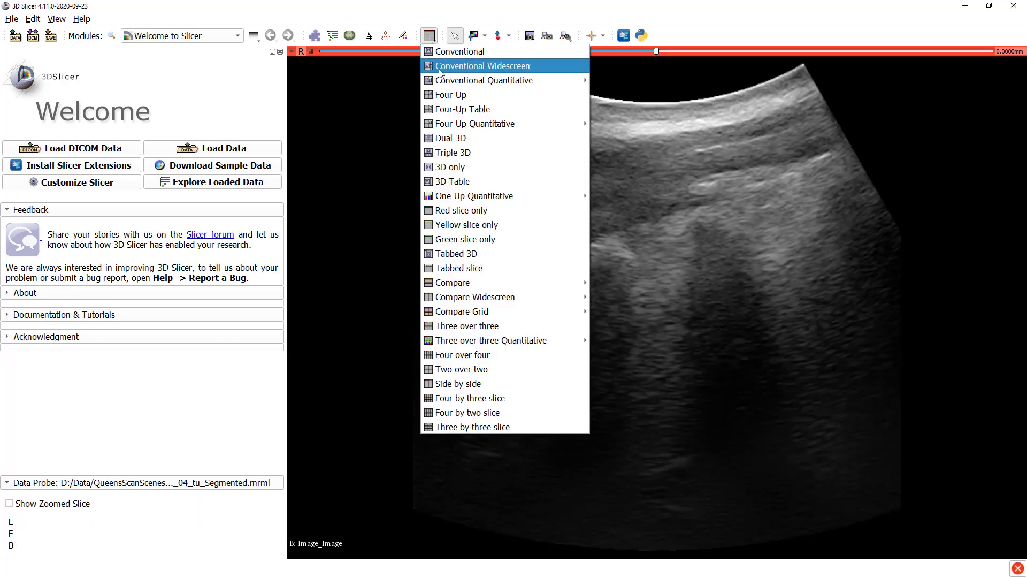
left_click(443, 96)
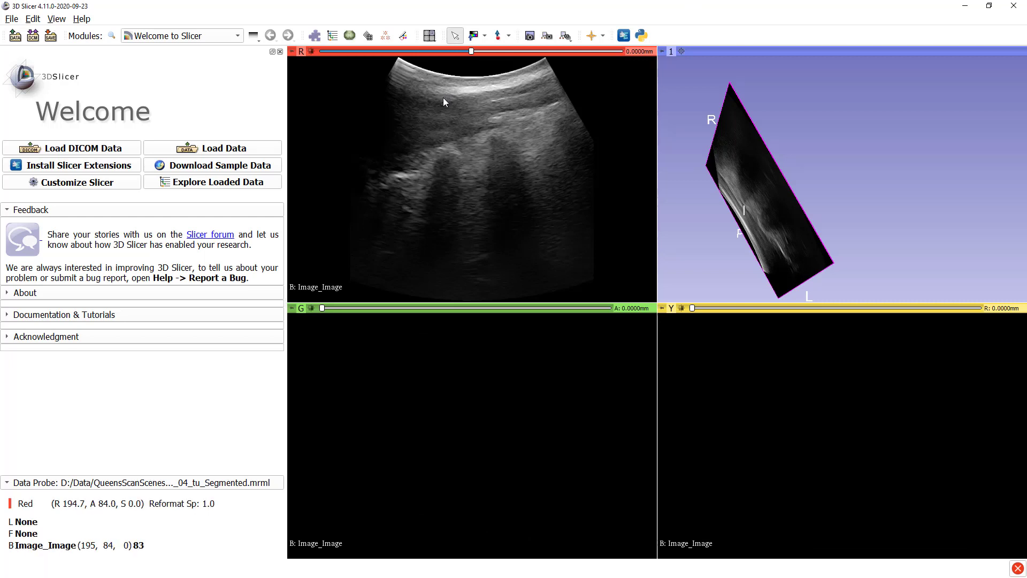
left_click(330, 37)
Place Image_Image under the ImageToReference transform and recentre the slice and 3D views
left_click(141, 134)
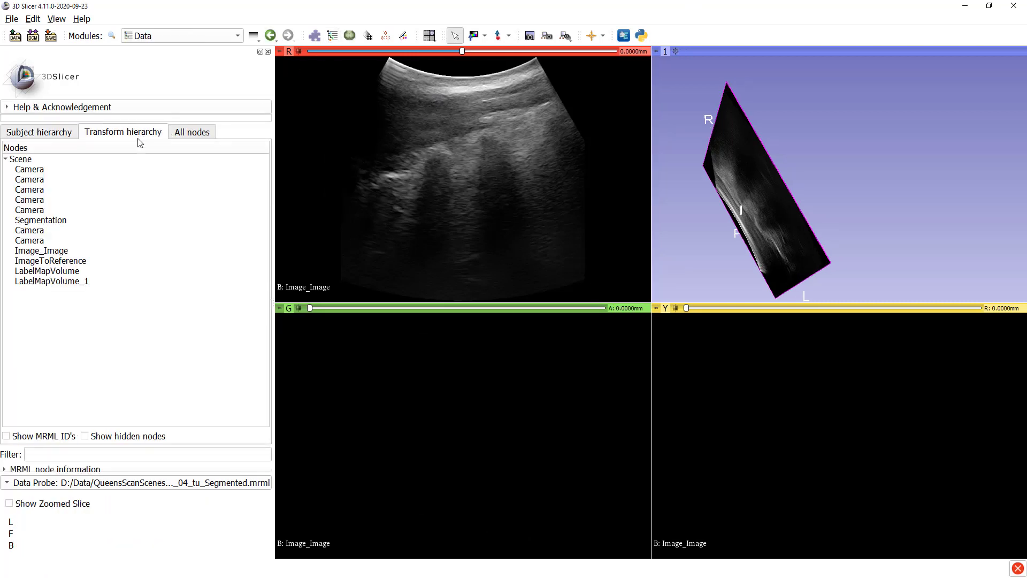
left_click_drag(56, 253, 74, 263)
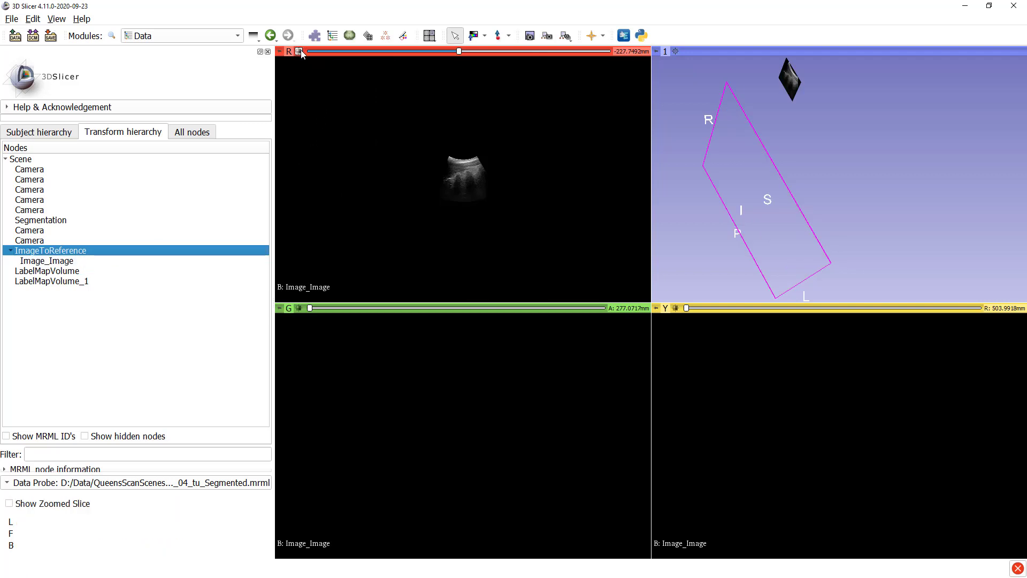
key("r")
mouse_move(675, 51)
left_click(714, 64)
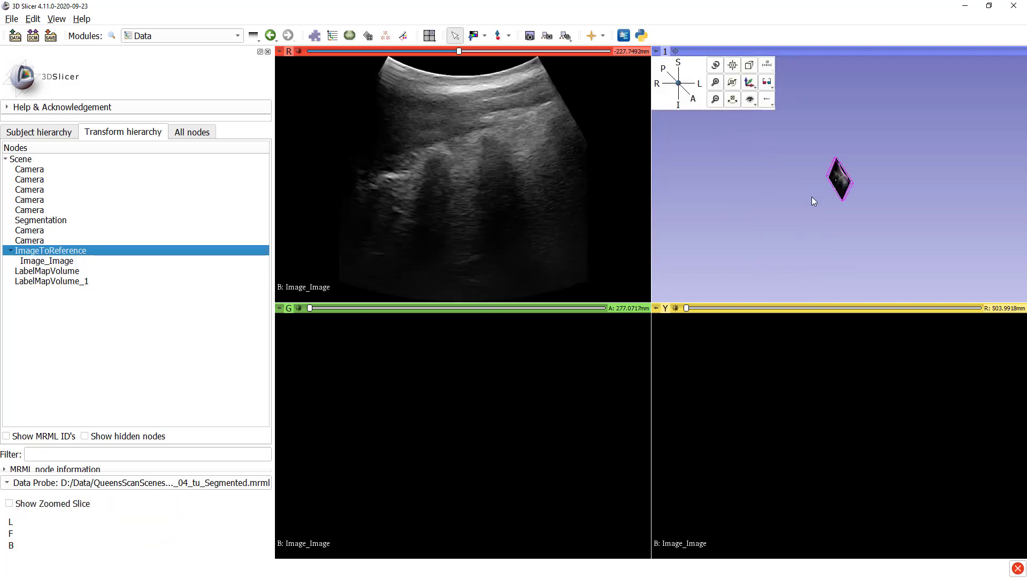
Show the Sequence browser toolbar and load the SpineScan sequence for playback
left_click(57, 19)
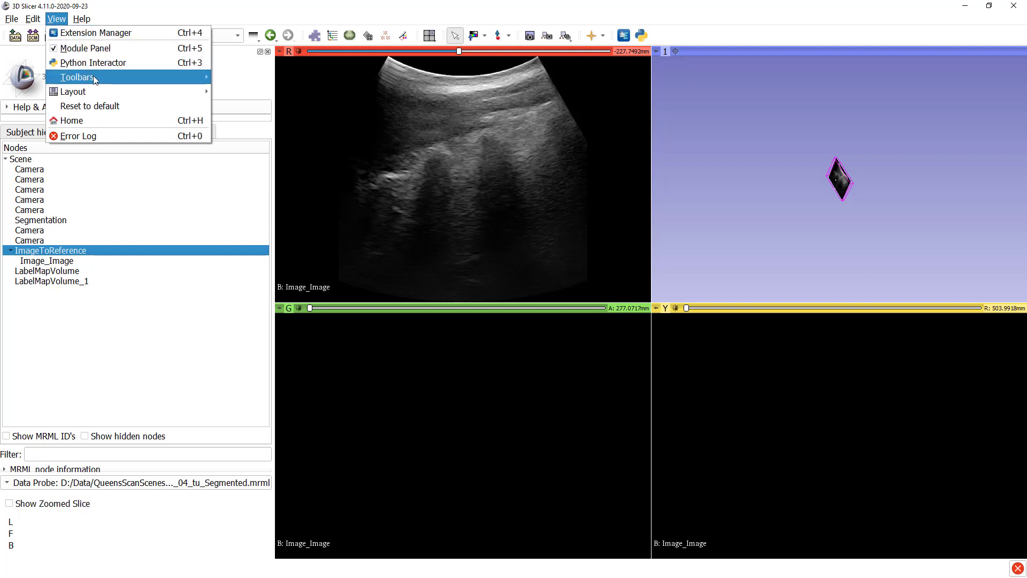
mouse_move(80, 77)
left_click(265, 193)
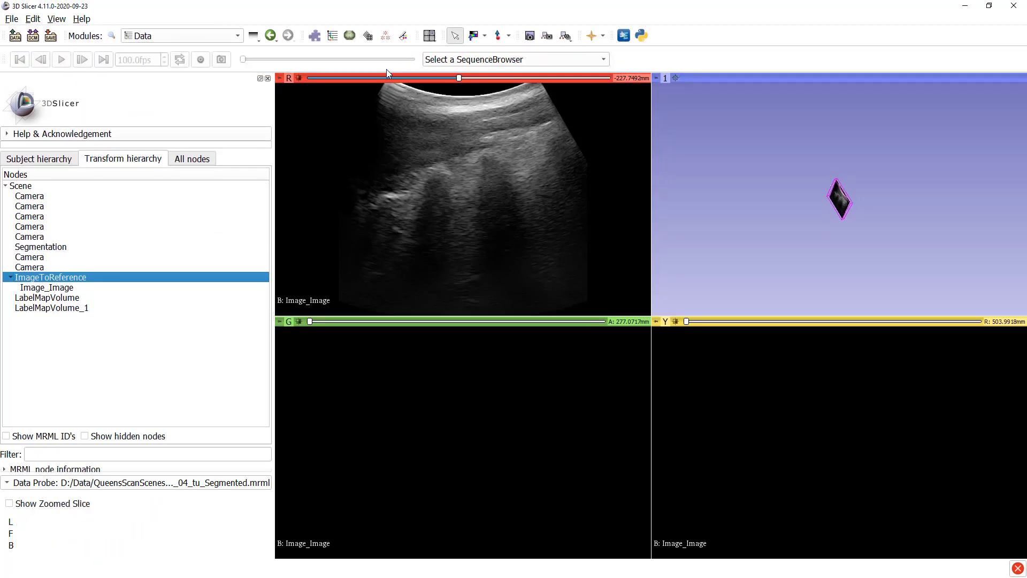
left_click(459, 60)
left_click(458, 72)
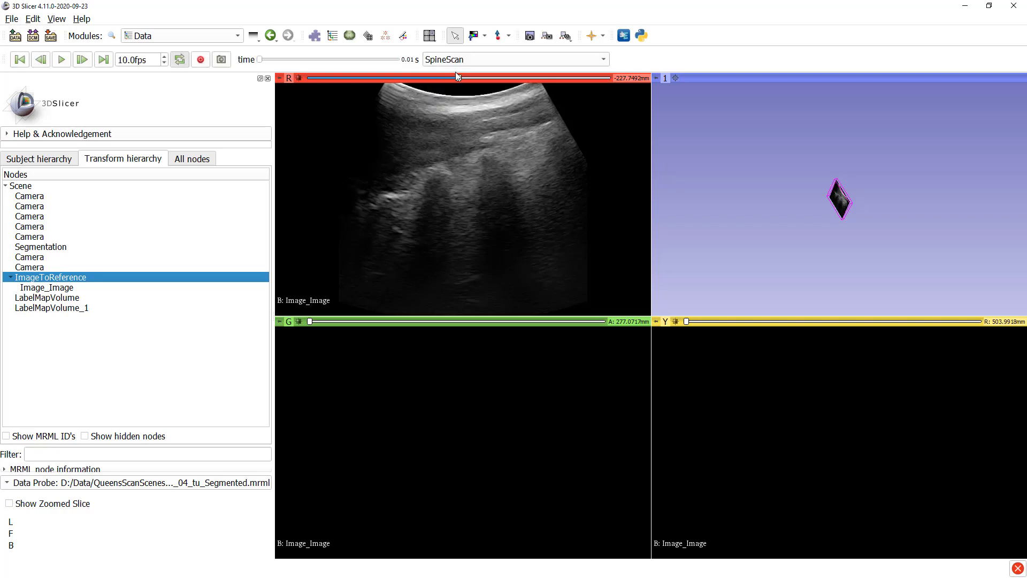
Place an ROI box around the ultrasound slice in the 3D view, then rewind SpineScan to 50.62 s
left_click(507, 39)
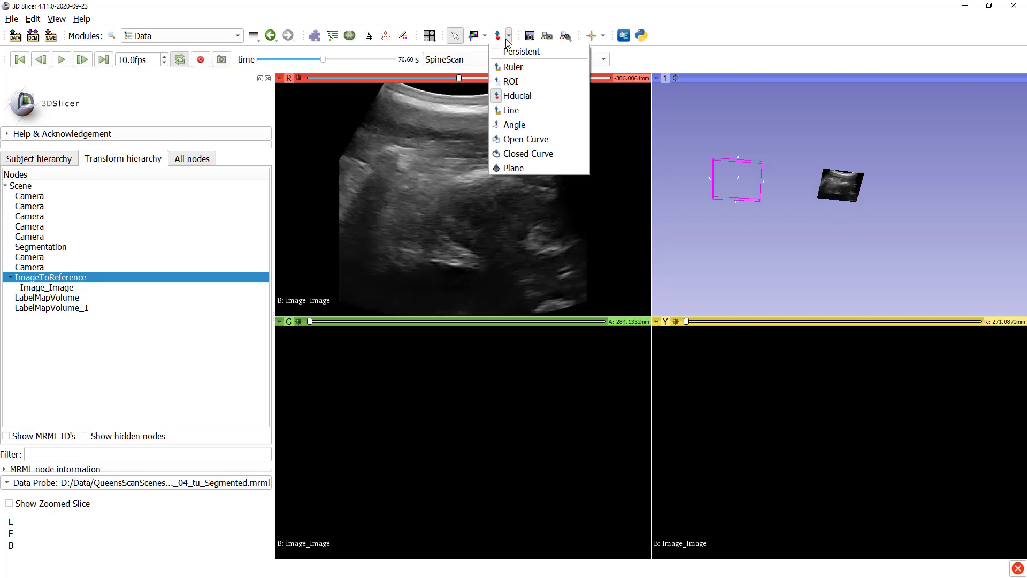
left_click(516, 64)
left_click(841, 184)
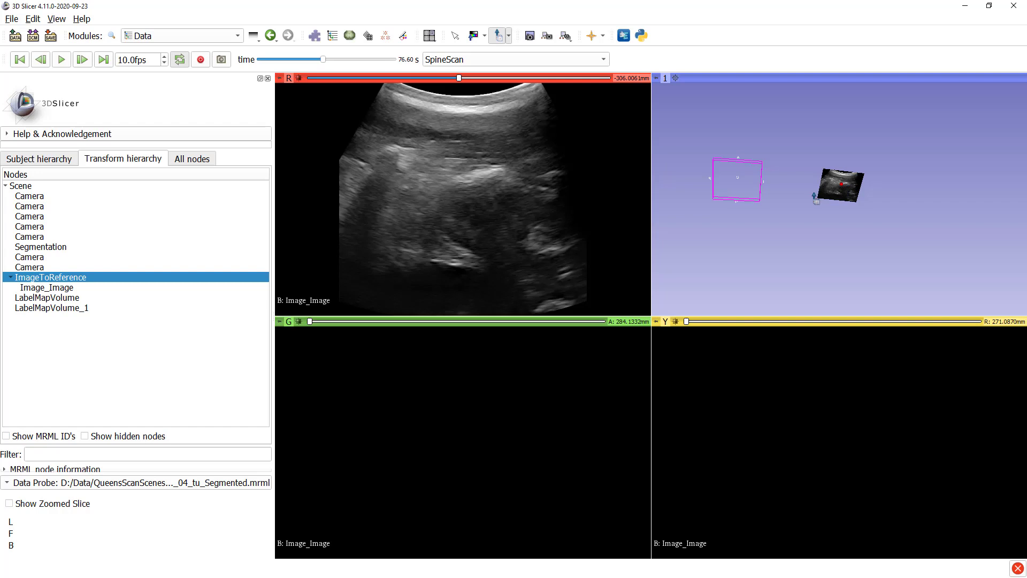
left_click(718, 213)
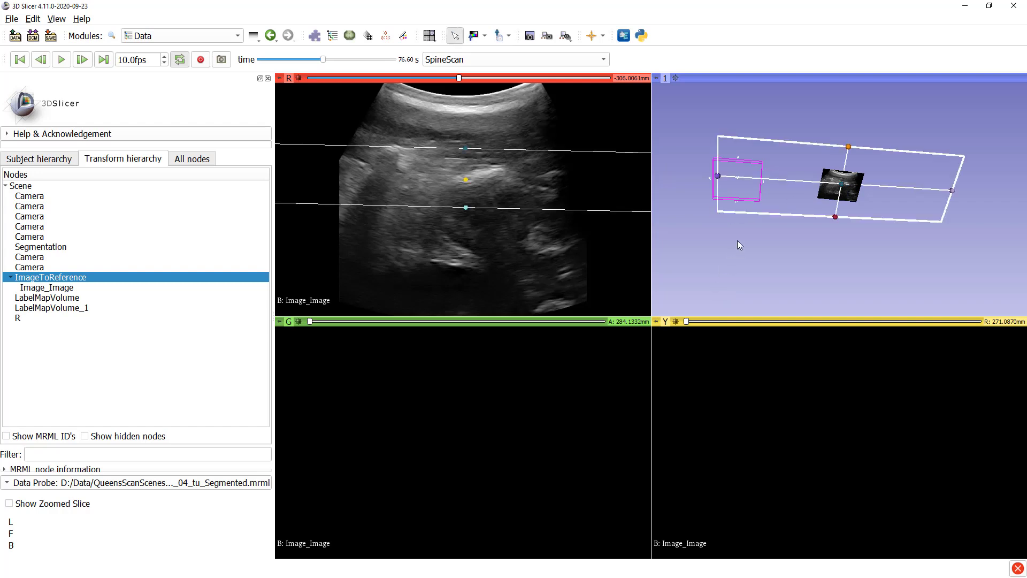
left_click_drag(738, 241, 871, 279)
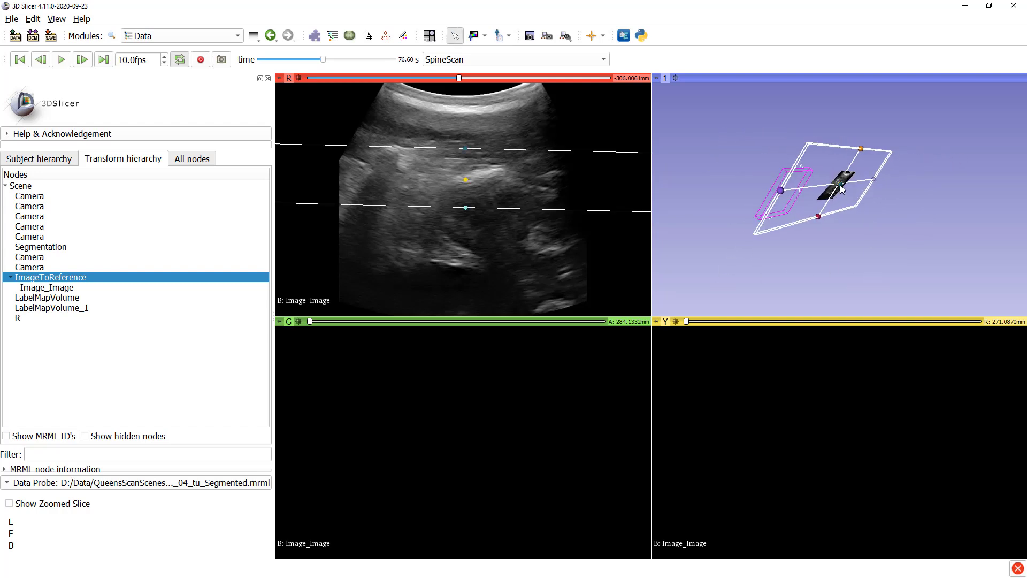
left_click_drag(841, 188, 677, 191)
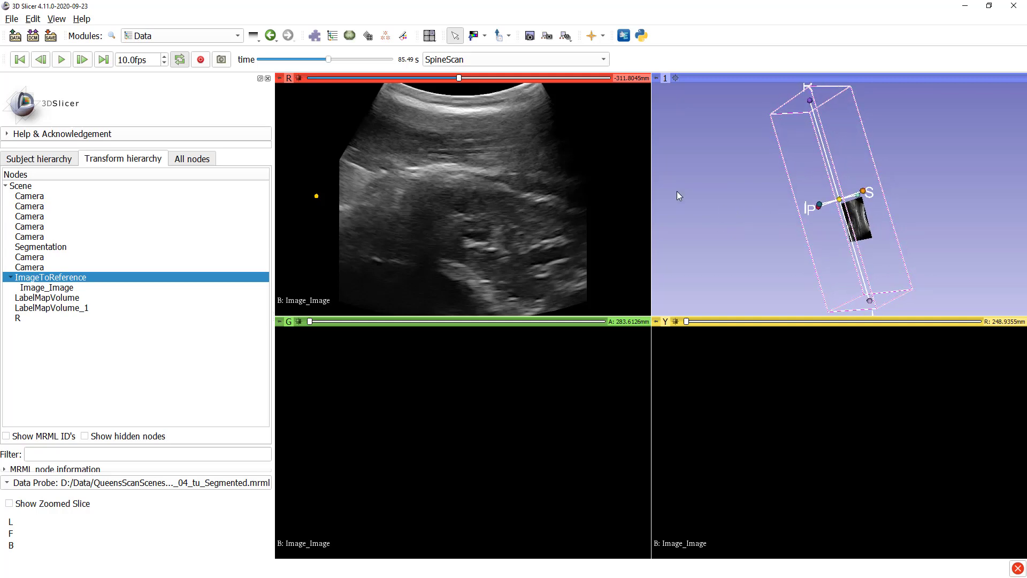
left_click_drag(324, 61, 300, 62)
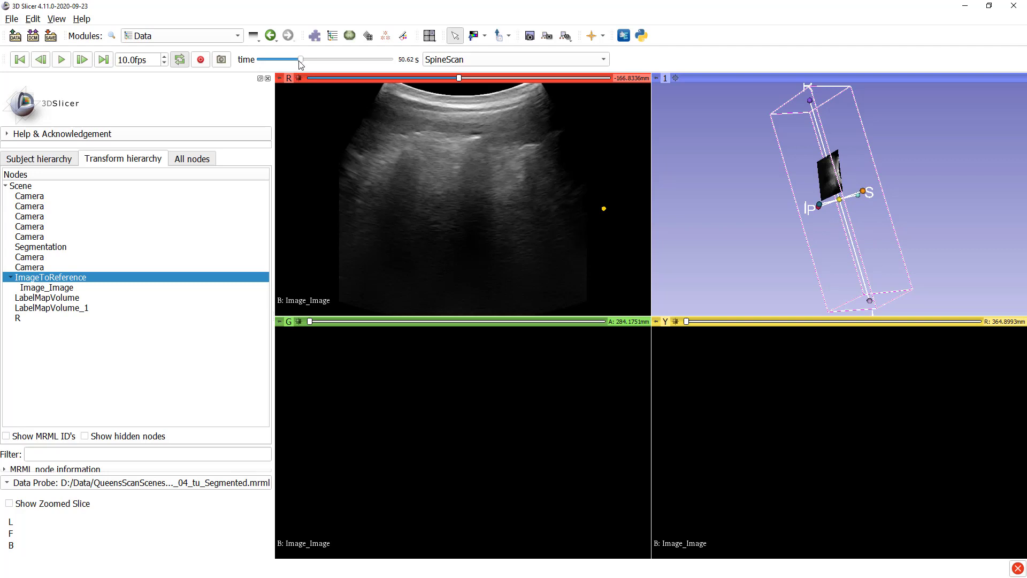
Open SegmentationUNet and load the second trained .h5 model from the SavedModels folder
left_click(236, 36)
mouse_move(238, 260)
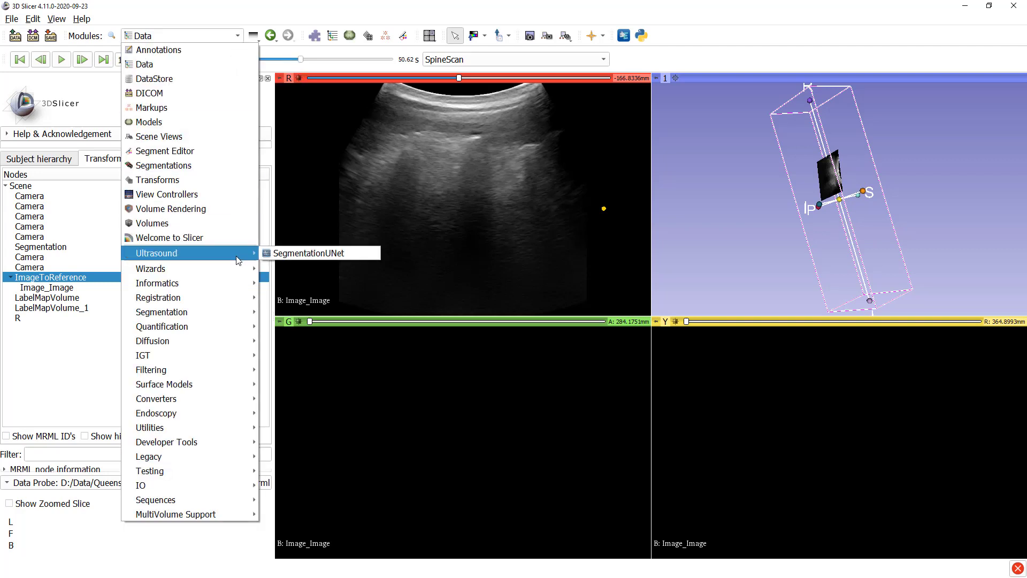
left_click(288, 257)
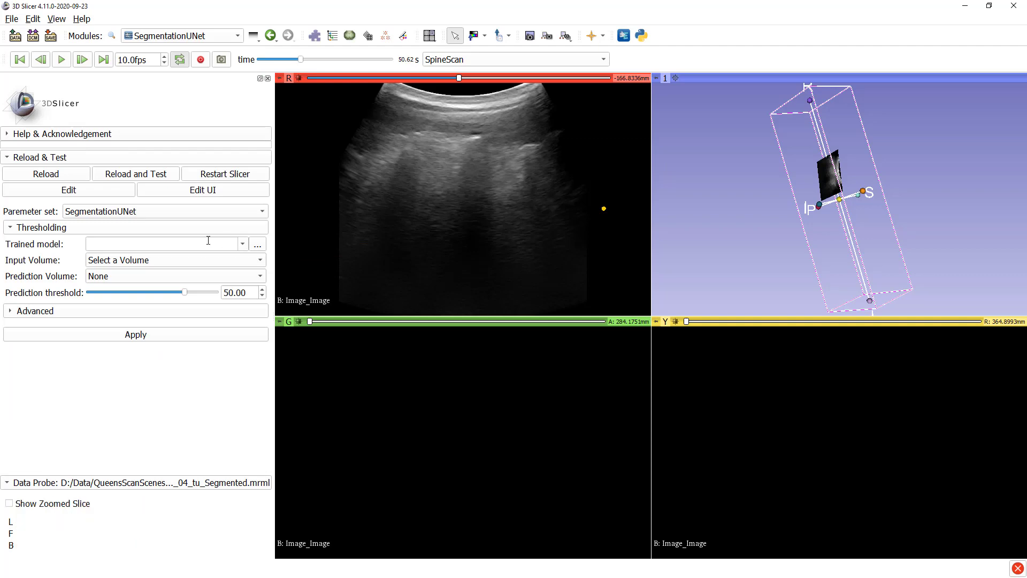
left_click(259, 245)
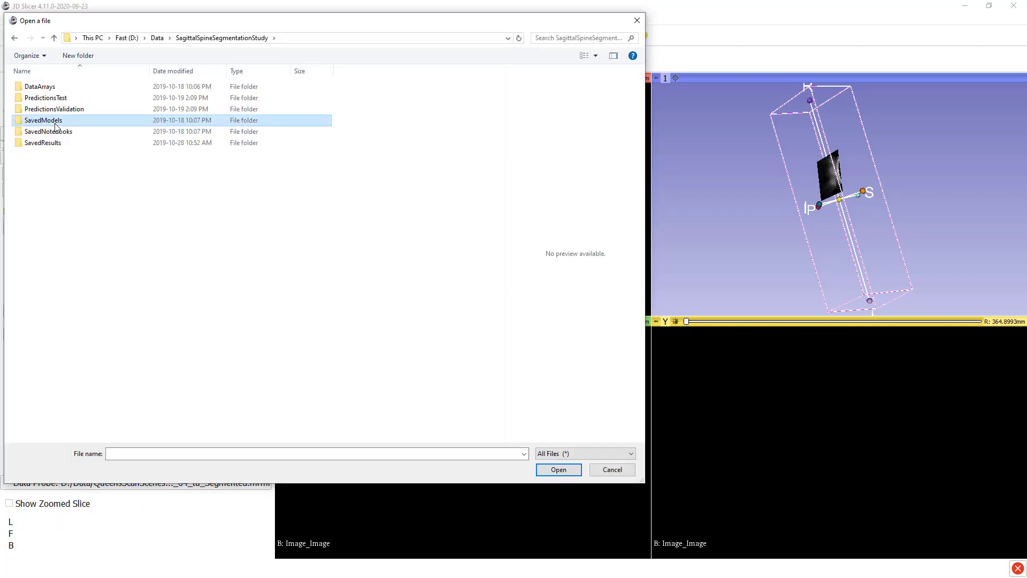
double_click(58, 117)
double_click(66, 98)
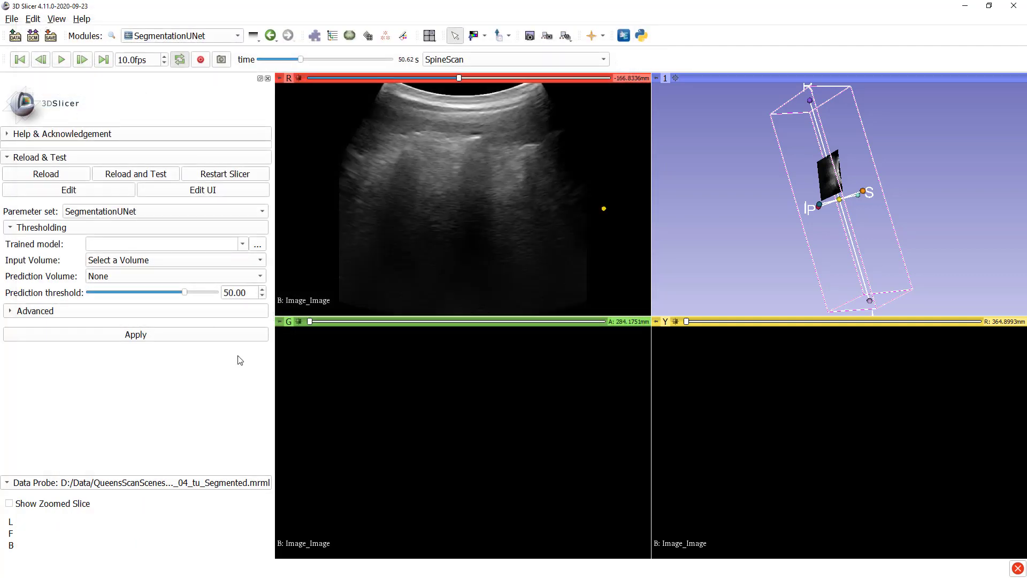
Set Image_Image as the input volume and create a new prediction Volume
left_click(255, 262)
left_click(245, 271)
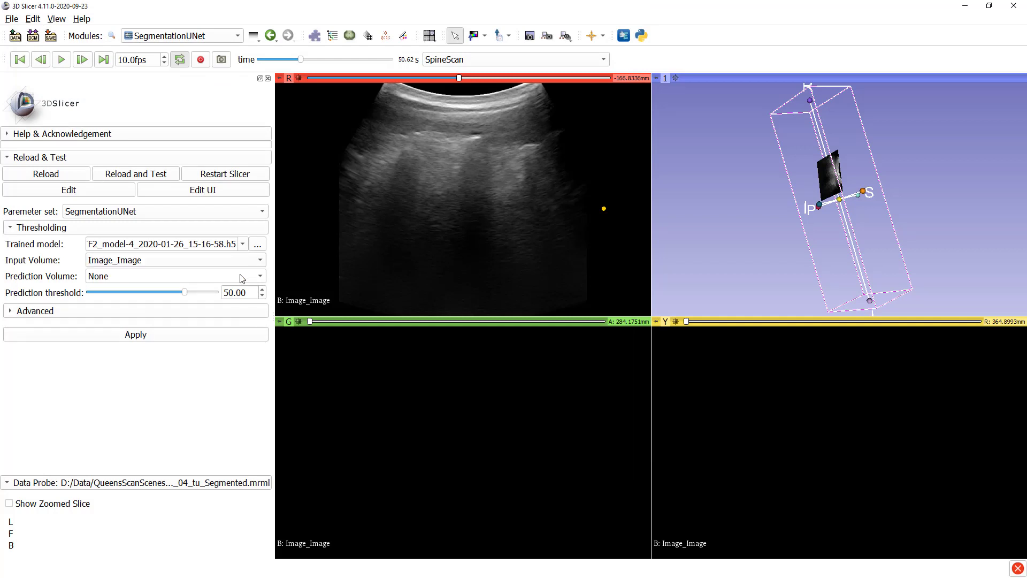
left_click(231, 277)
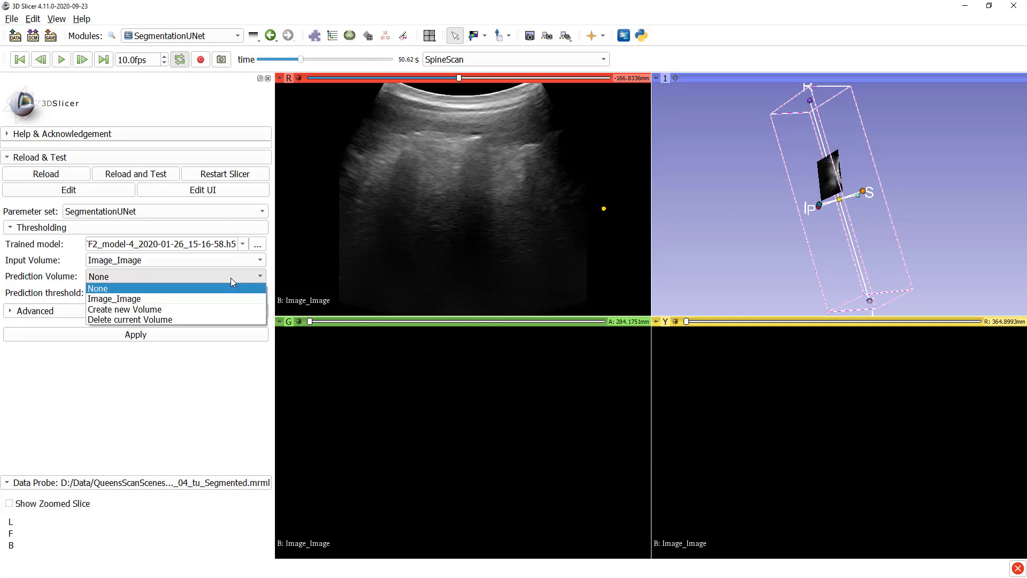
left_click(227, 308)
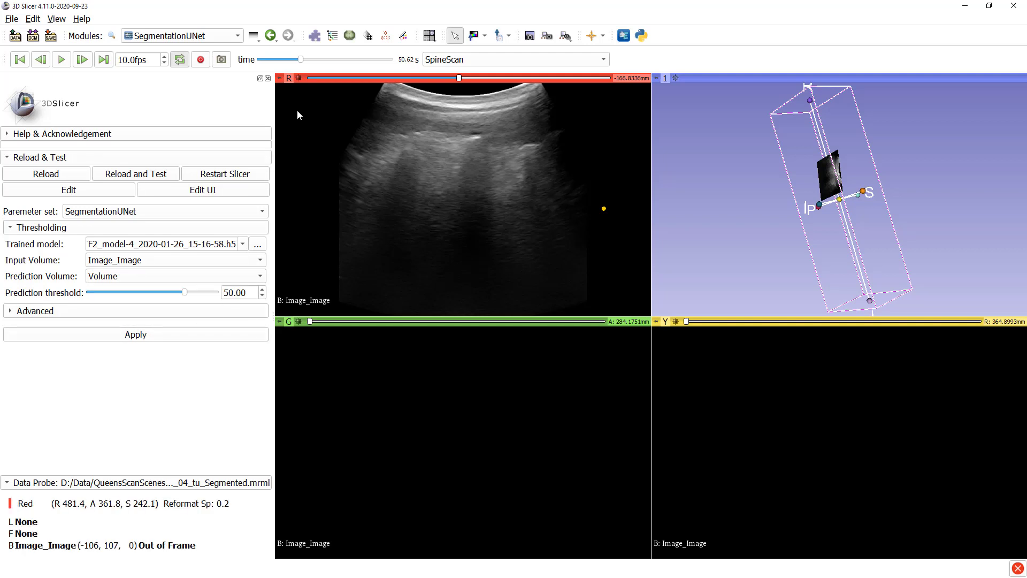
Rewind the scan to its first frame and move the Volume node under ImageToReference
left_click(259, 60)
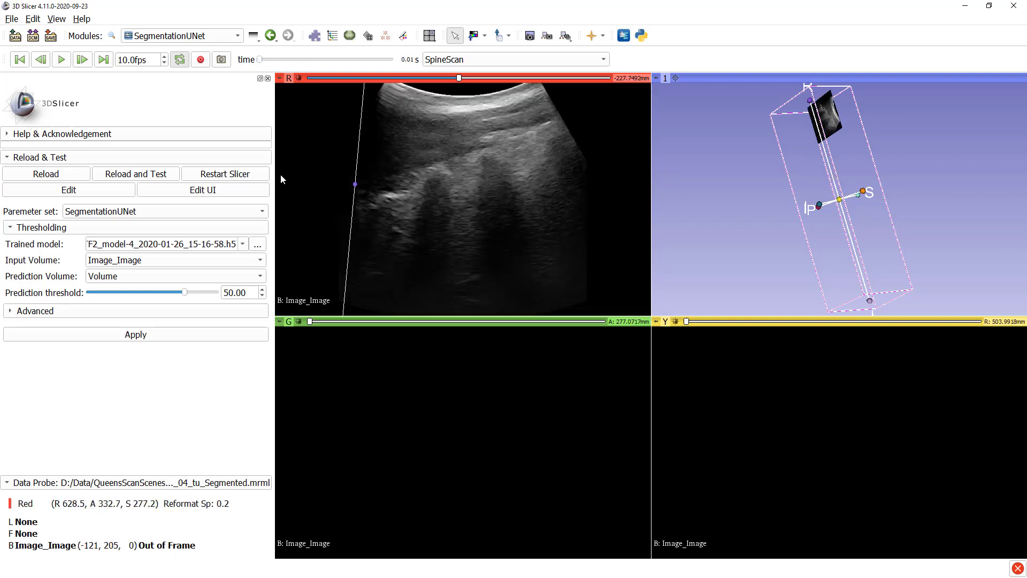
left_click(332, 35)
left_click_drag(30, 330, 70, 282)
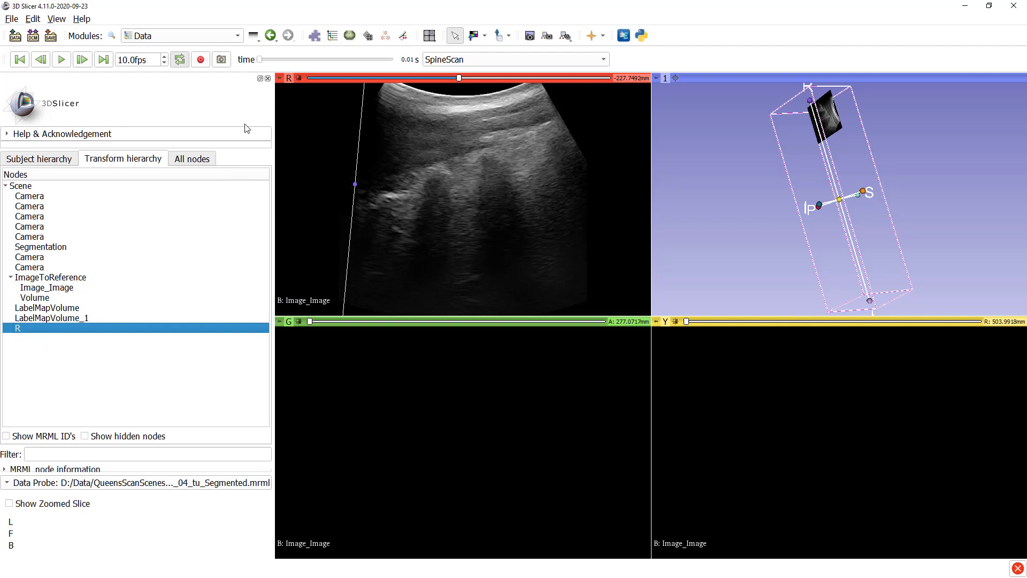
mouse_move(280, 79)
Turn off visibility of the R ROI in the Annotations module
left_click(233, 36)
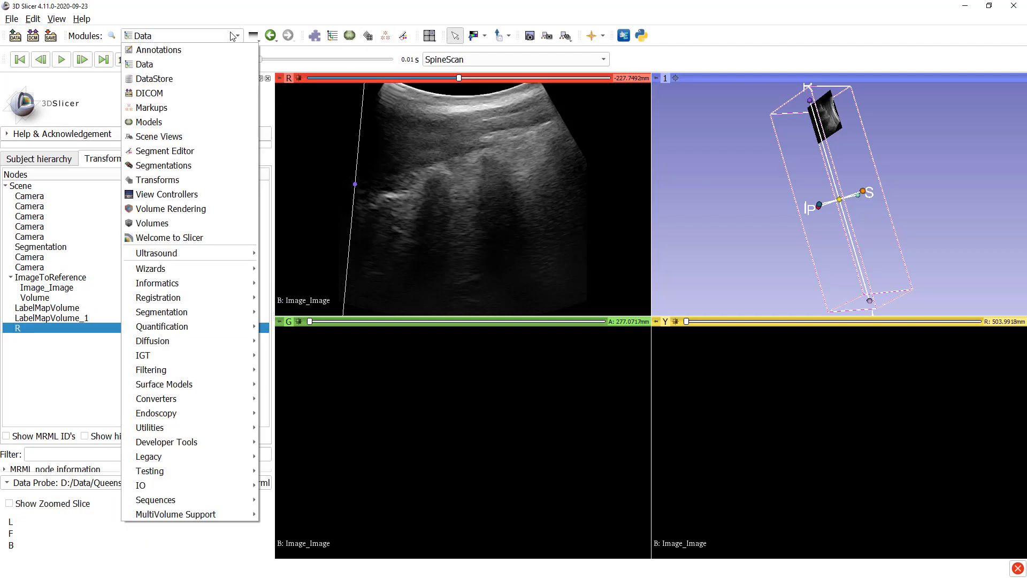
left_click(153, 108)
left_click(190, 36)
left_click(155, 49)
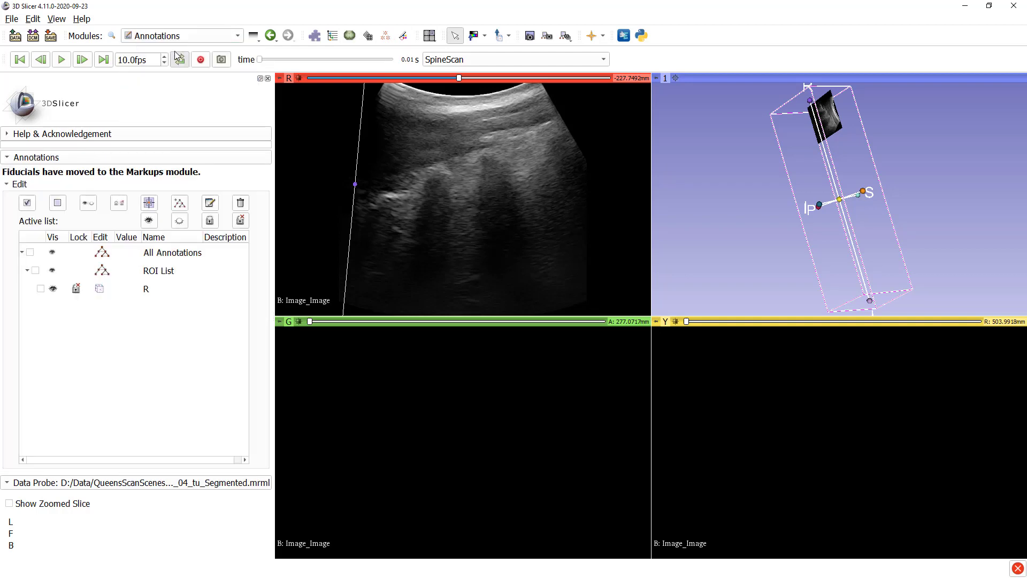
left_click(54, 290)
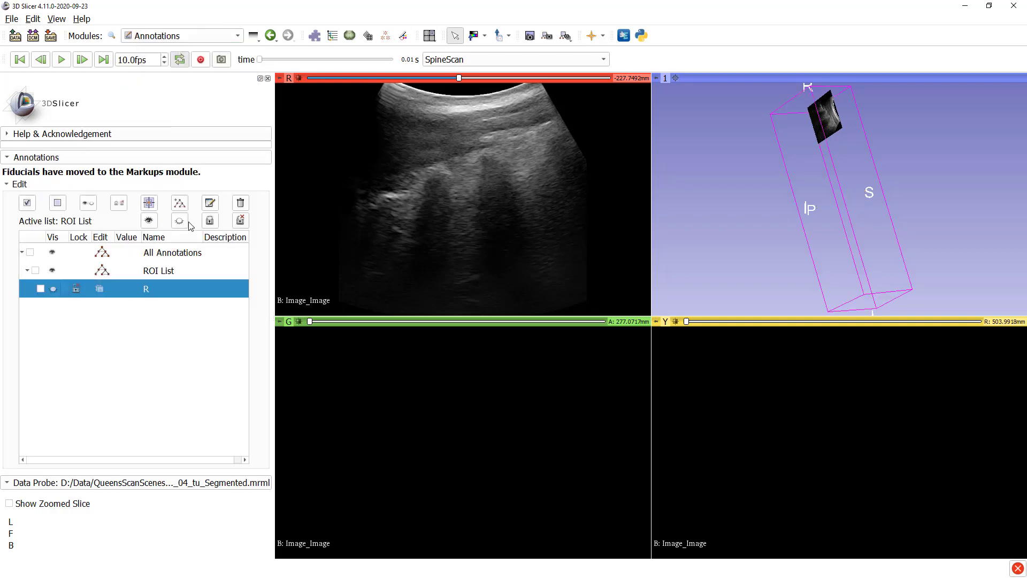
left_click(255, 36)
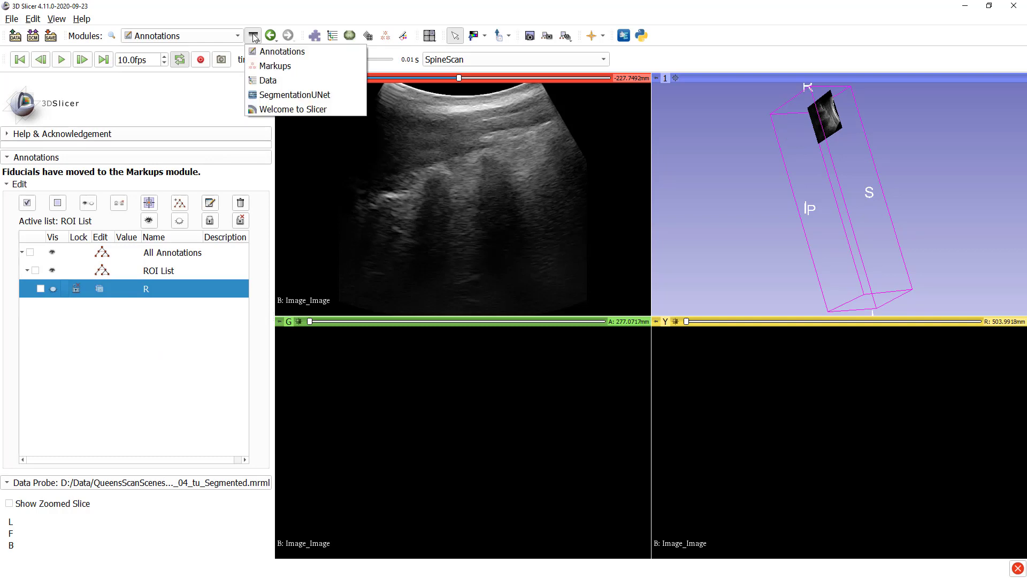
Back in SegmentationUNet, show Volume as the red view's foreground at 40% opacity
left_click(265, 94)
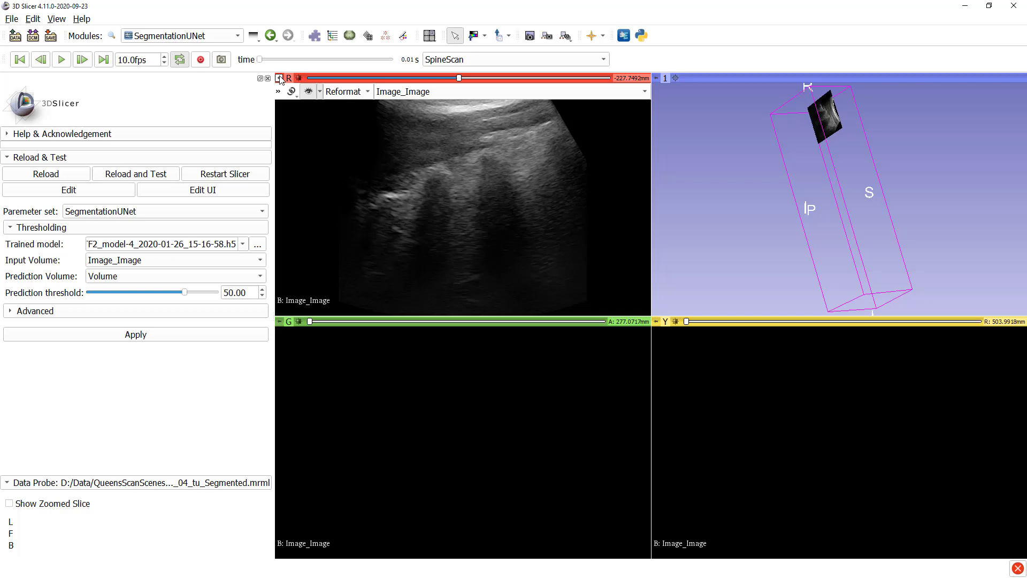
left_click(278, 92)
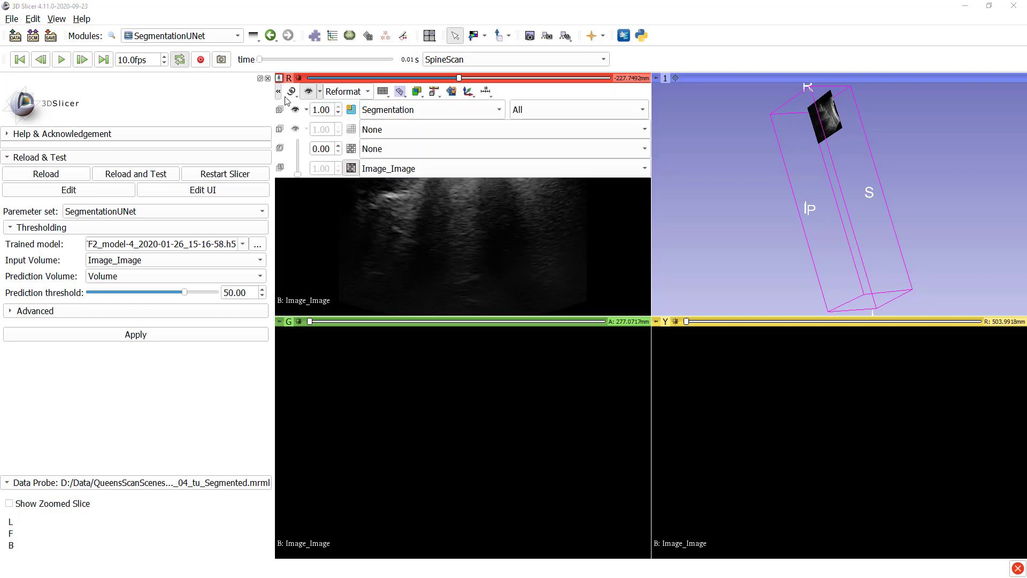
left_click(379, 149)
left_click(382, 204)
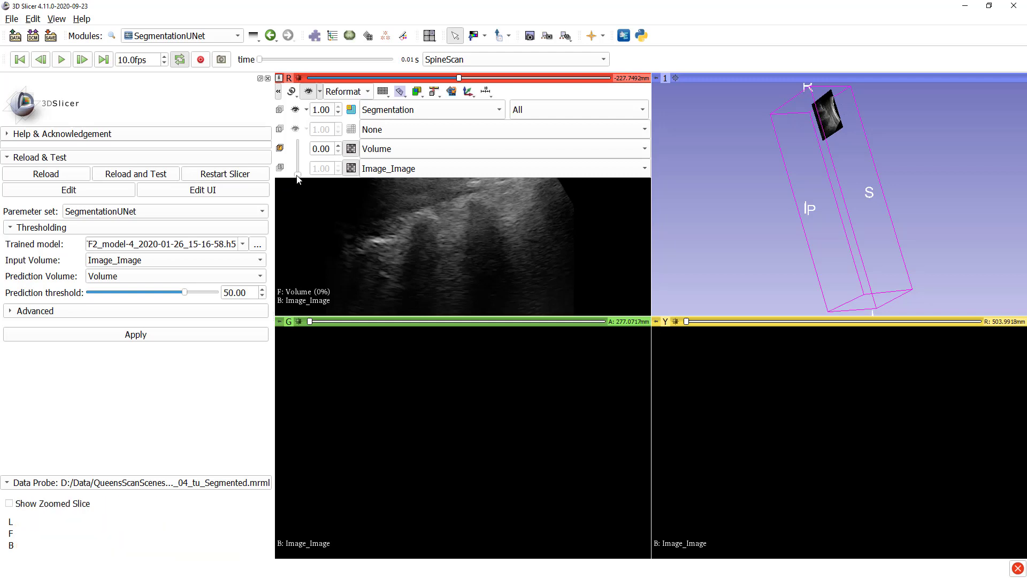
mouse_move(299, 179)
left_mouse_down()
mouse_move(298, 143)
mouse_move(299, 177)
mouse_move(302, 165)
left_mouse_up()
Colour the prediction Volume with the Red lookup table at window 131, level 206
left_click(239, 36)
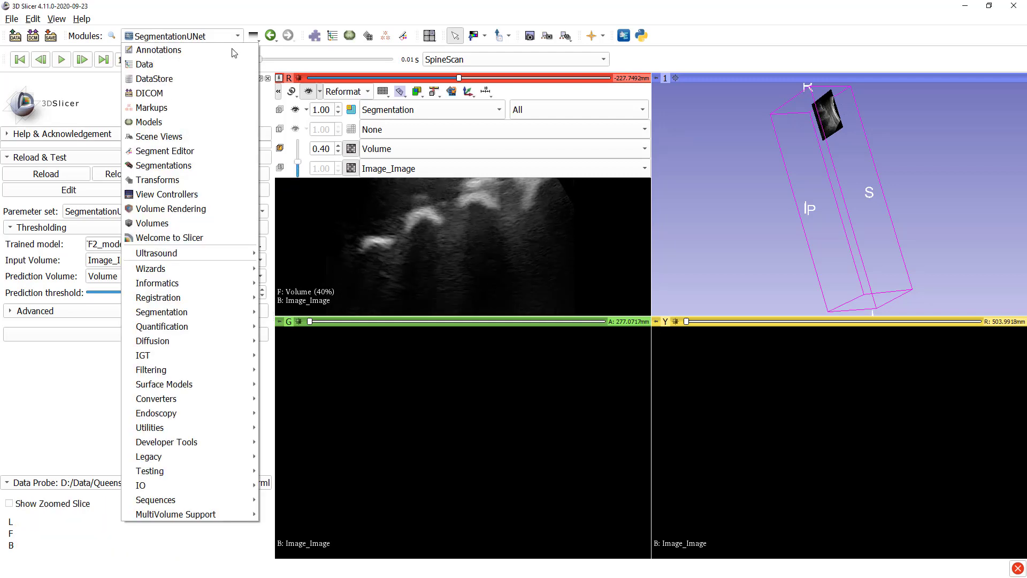
left_click(183, 223)
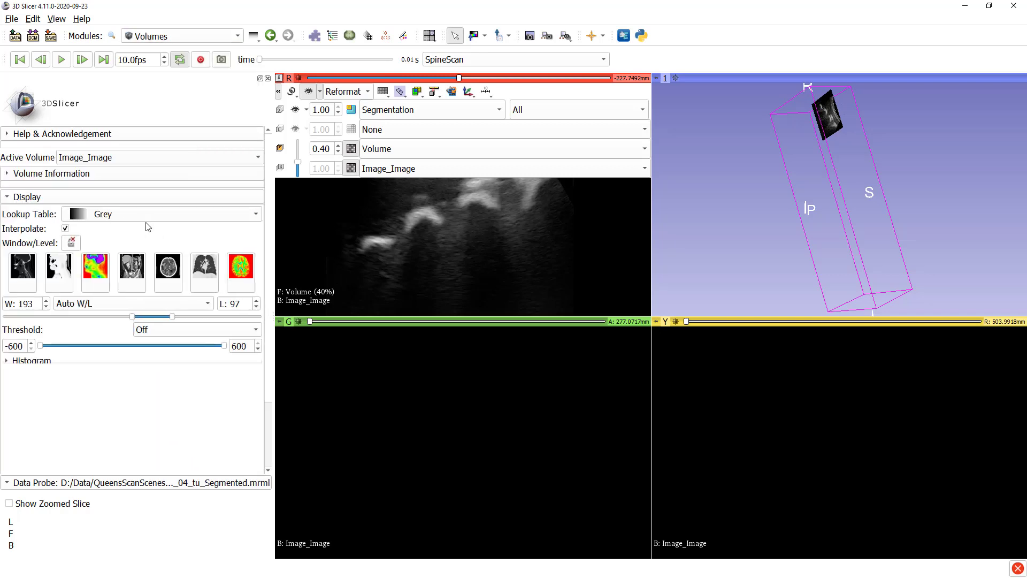
left_click(121, 157)
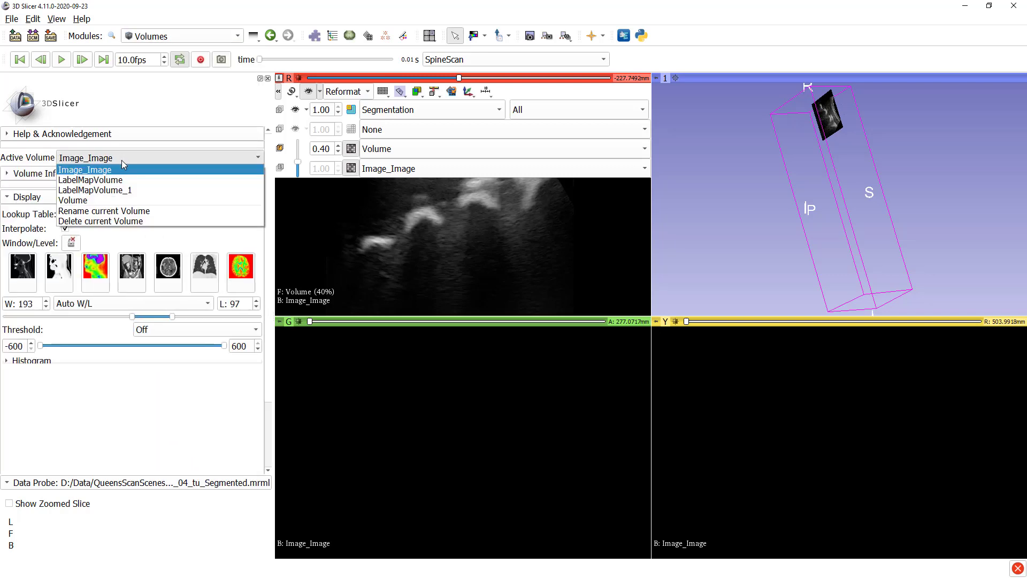
left_click(114, 202)
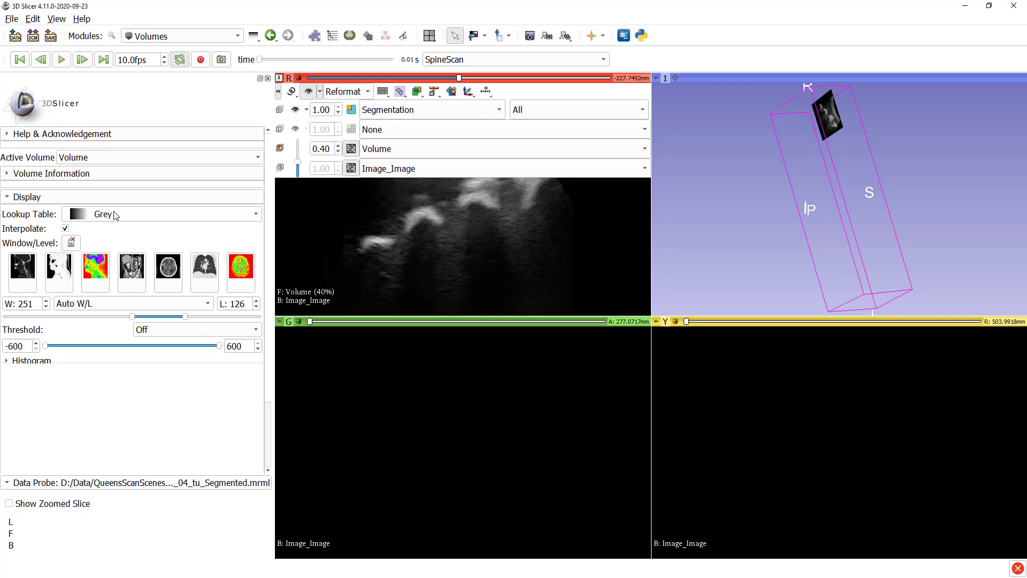
left_click(115, 215)
scroll(107, 298, "down", 1)
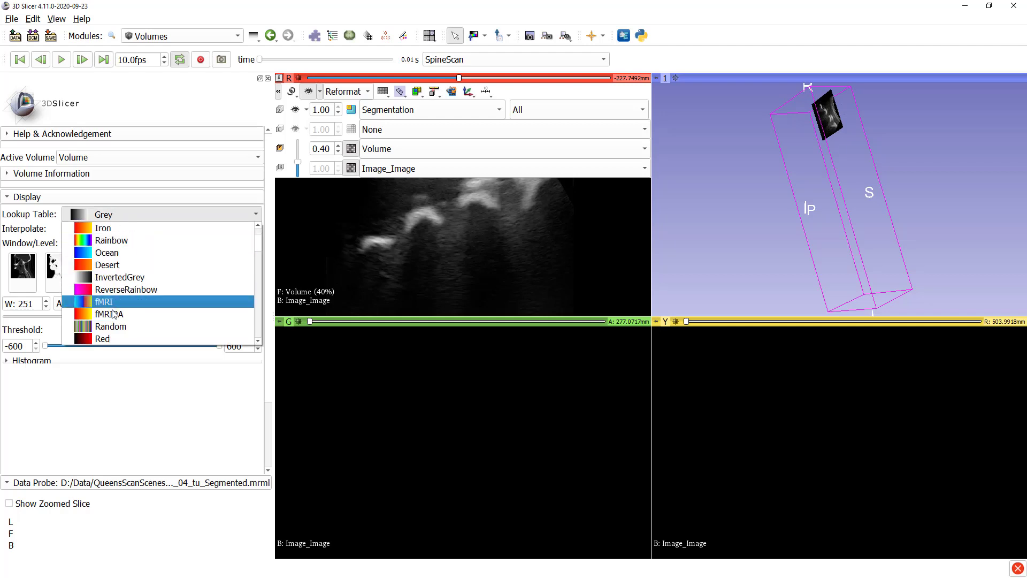
left_click(109, 339)
left_click_drag(140, 319, 149, 319)
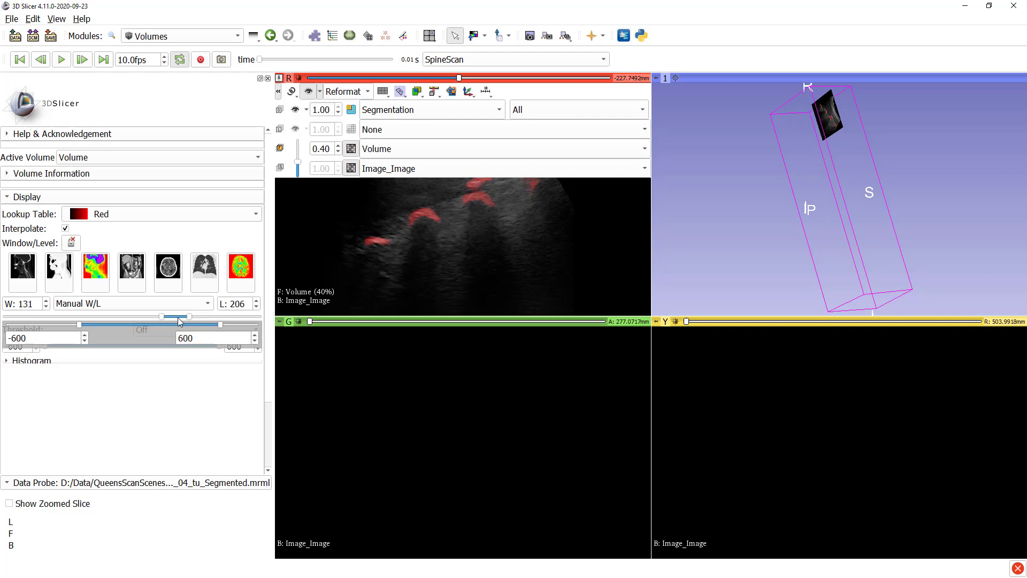
left_click(279, 93)
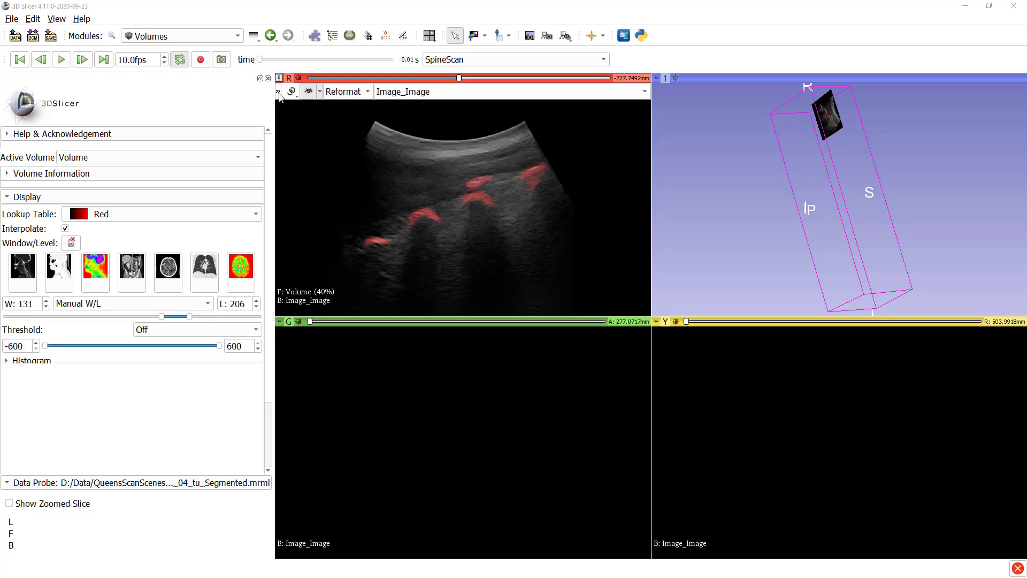
left_click(263, 60)
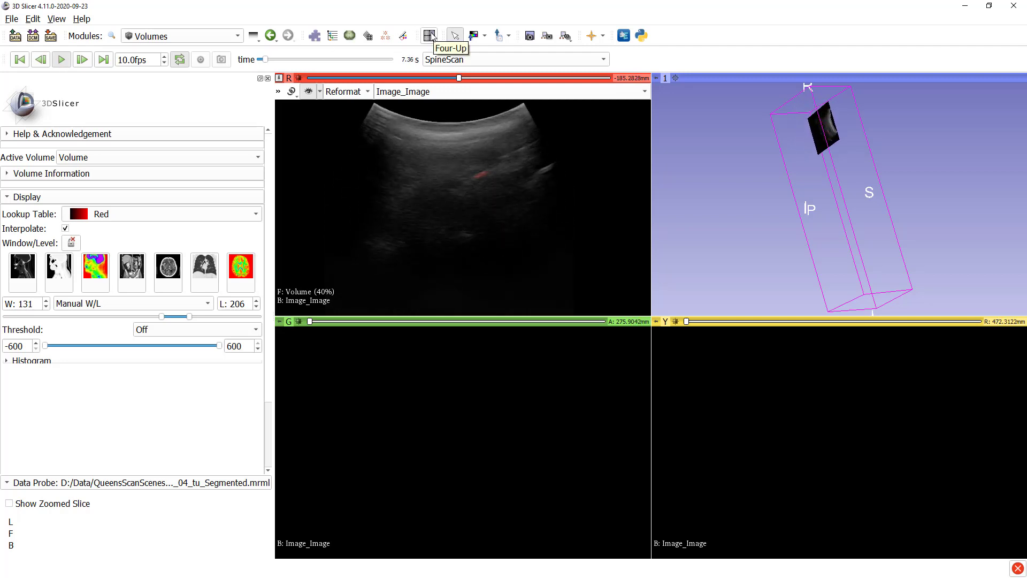
left_click(62, 59)
left_click_drag(261, 59, 251, 60)
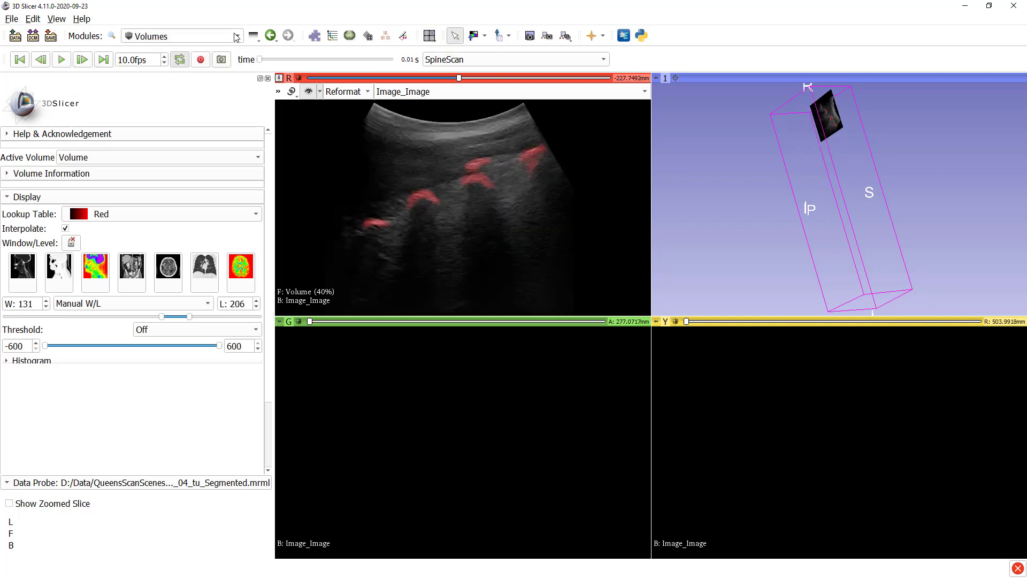
Configure live Volume Reconstruction with Volume as input, ROI R and Linear interpolation
left_click(236, 37)
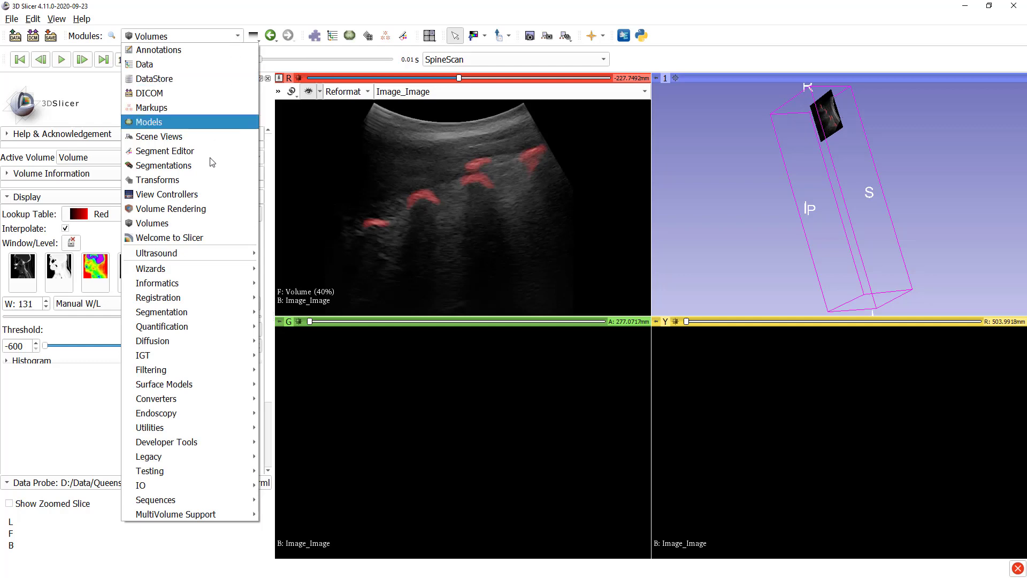
mouse_move(218, 355)
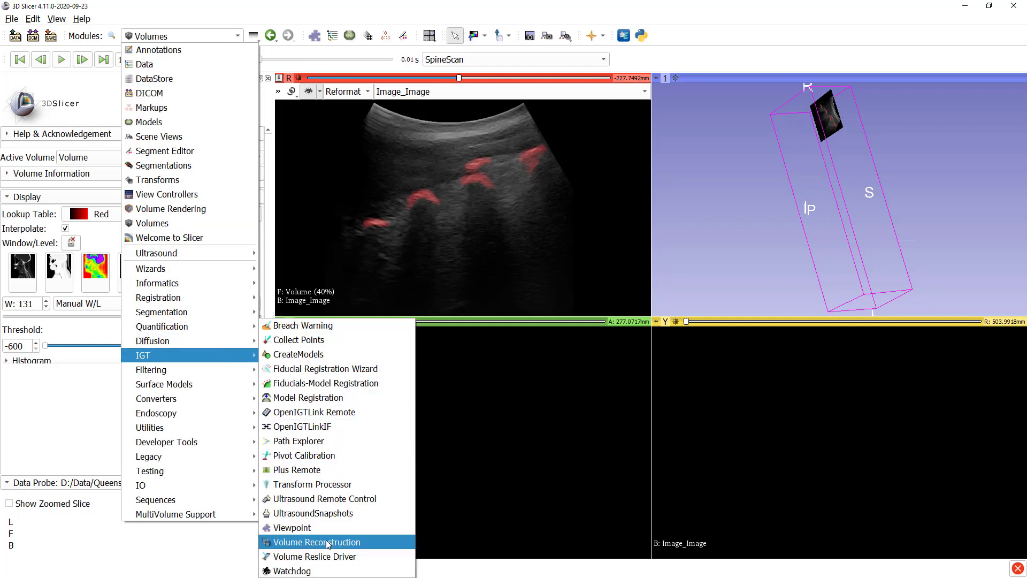
left_click(305, 542)
left_click(150, 211)
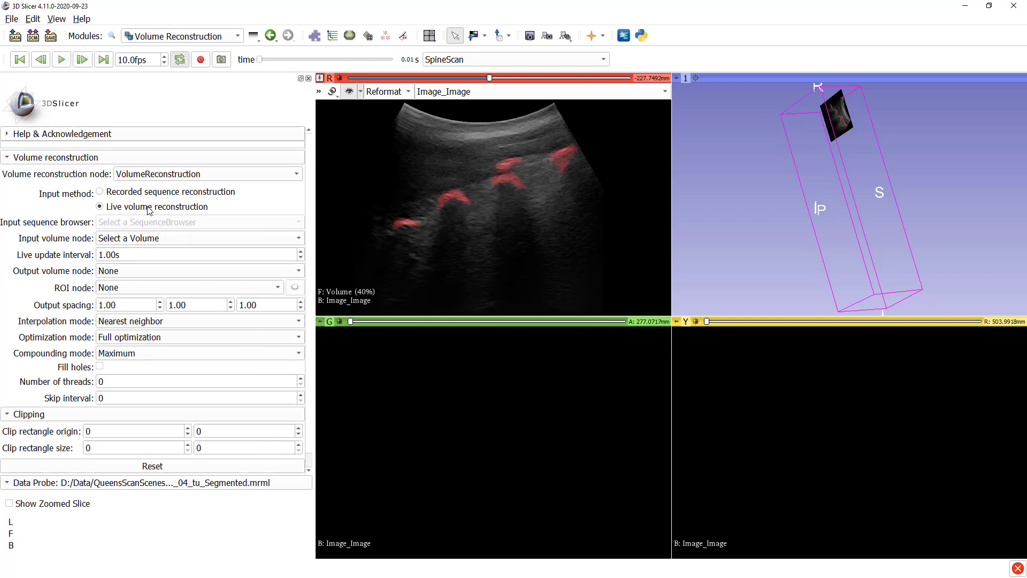
left_click(143, 242)
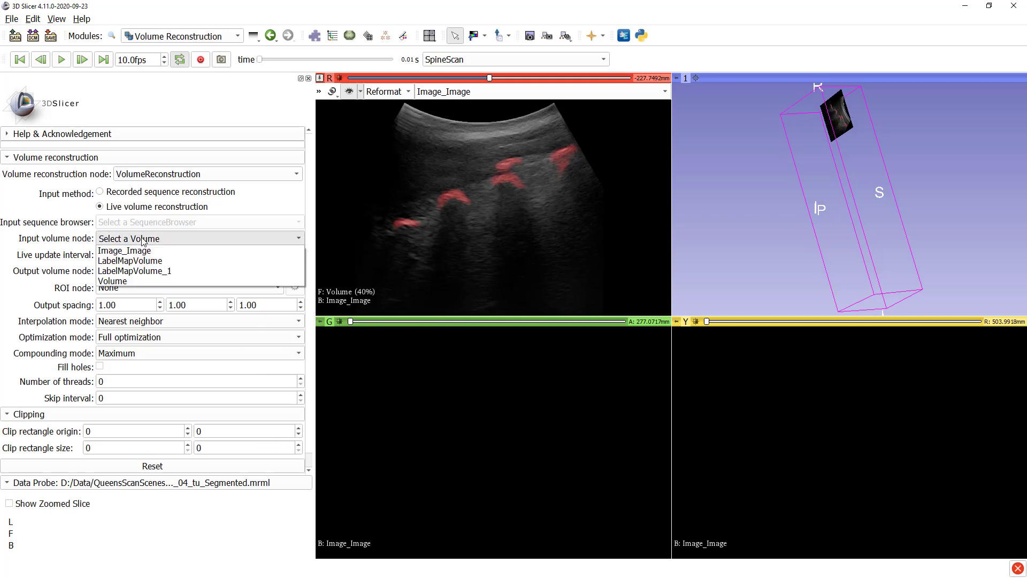
left_click(146, 282)
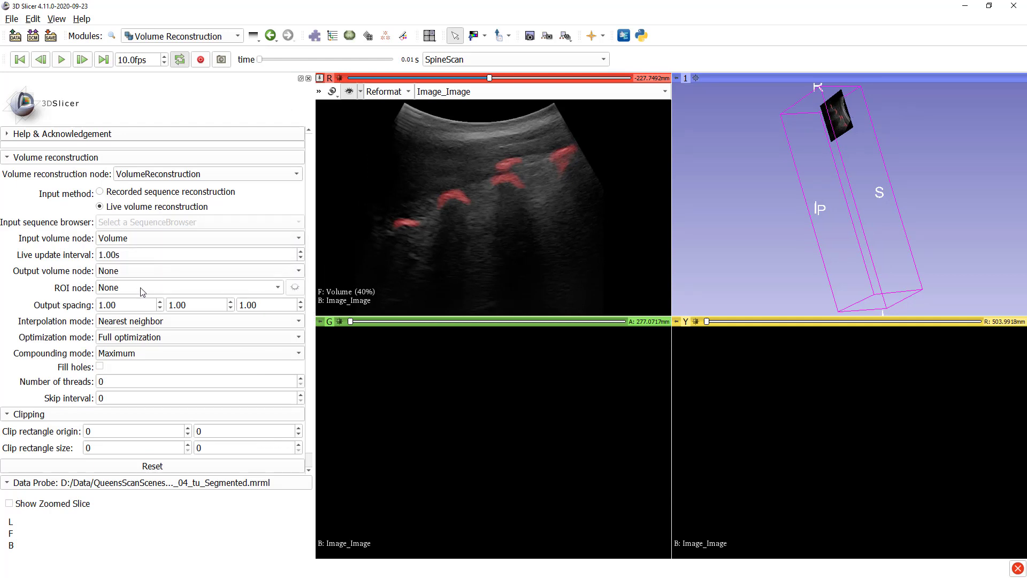
left_click(143, 292)
left_click(142, 297)
left_click(131, 323)
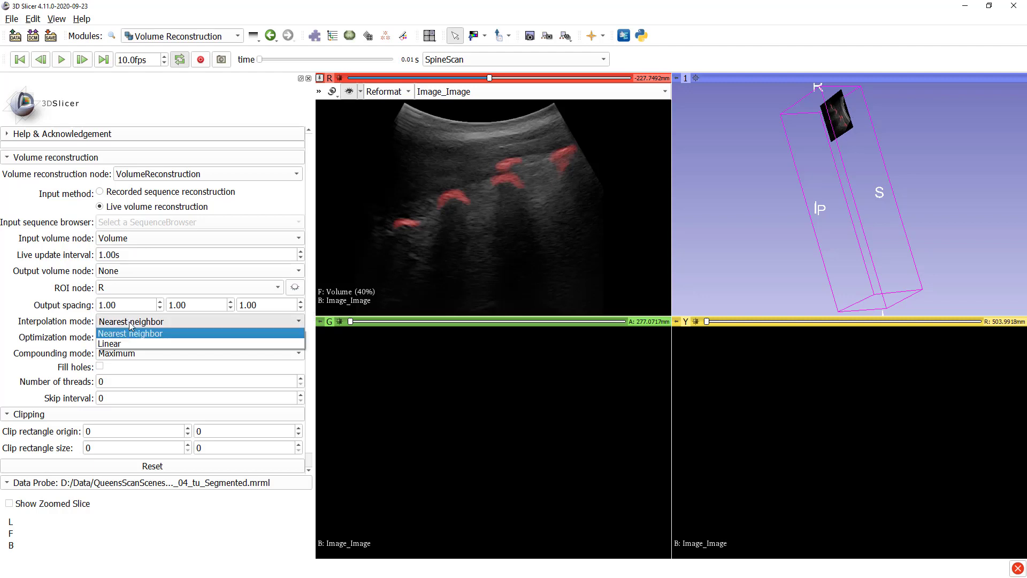
left_click(140, 343)
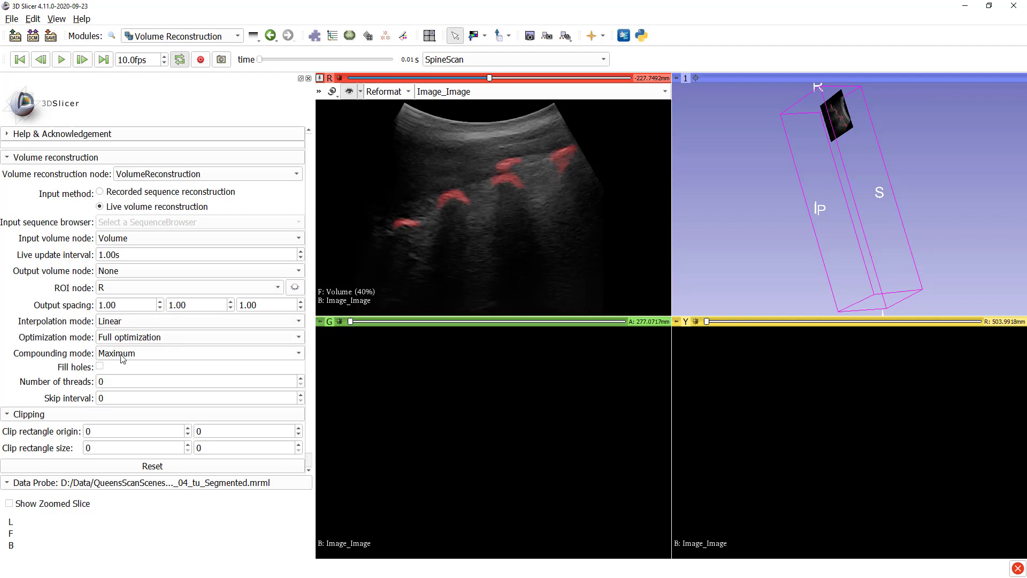
left_click(146, 485)
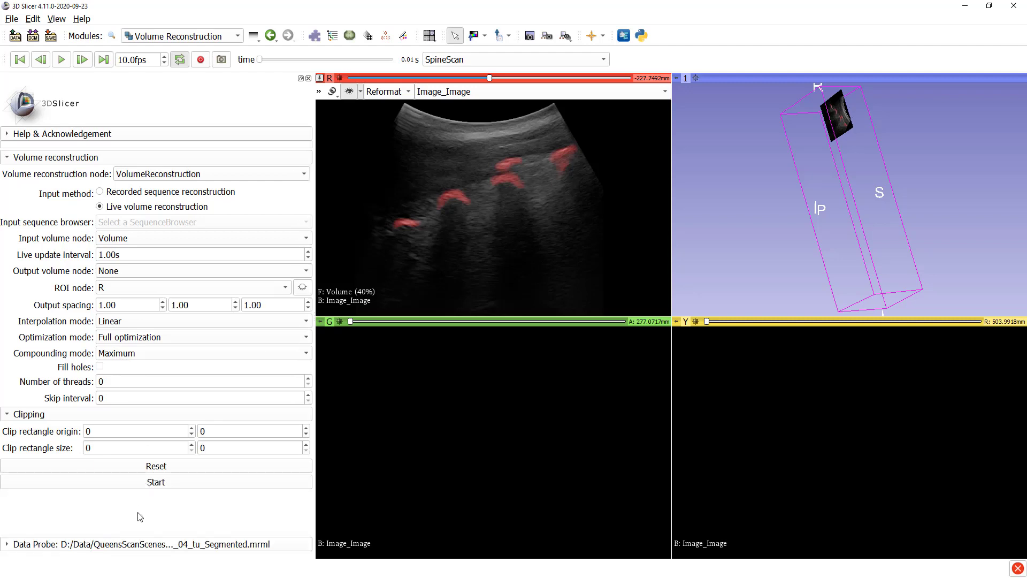
Start live reconstruction, switch to the 3D-only layout and rotate the scan box view
left_click(165, 484)
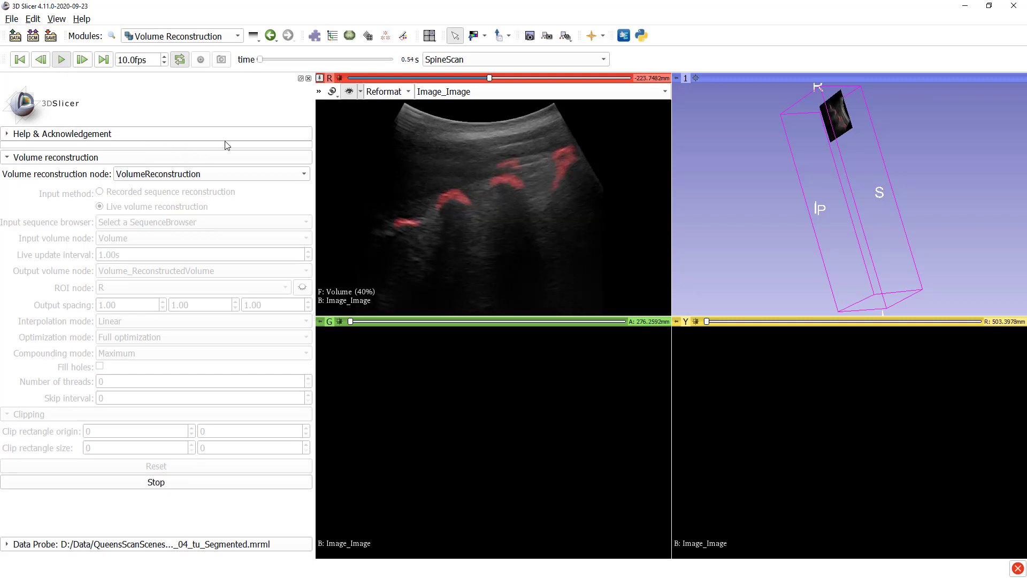
left_click(430, 35)
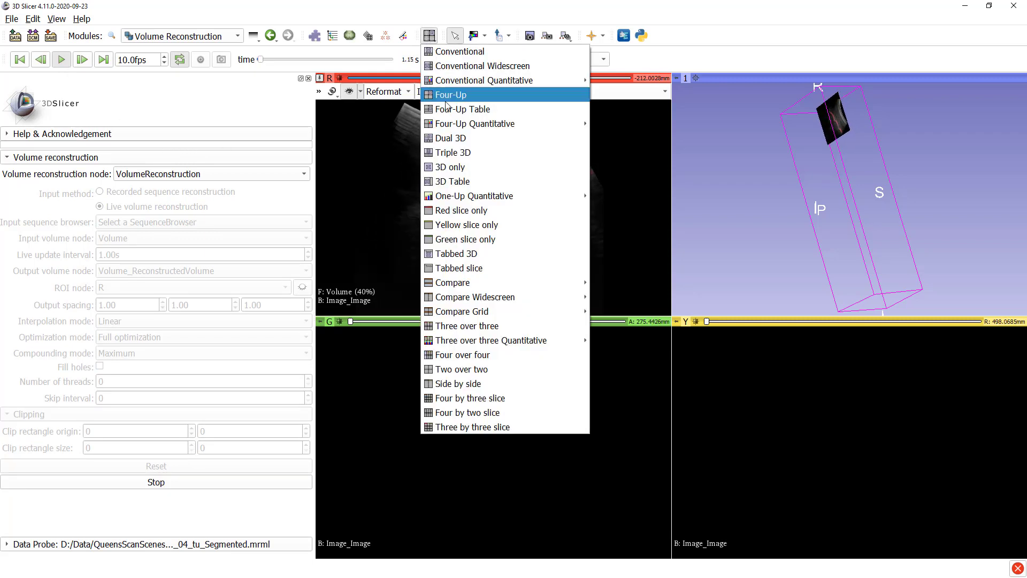
left_click(445, 170)
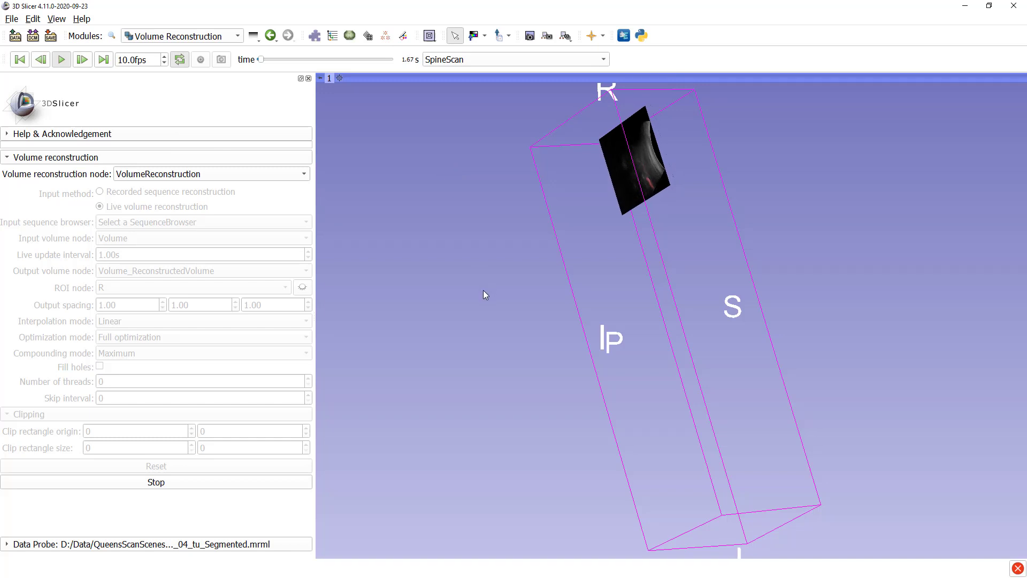
left_click_drag(483, 290, 402, 311)
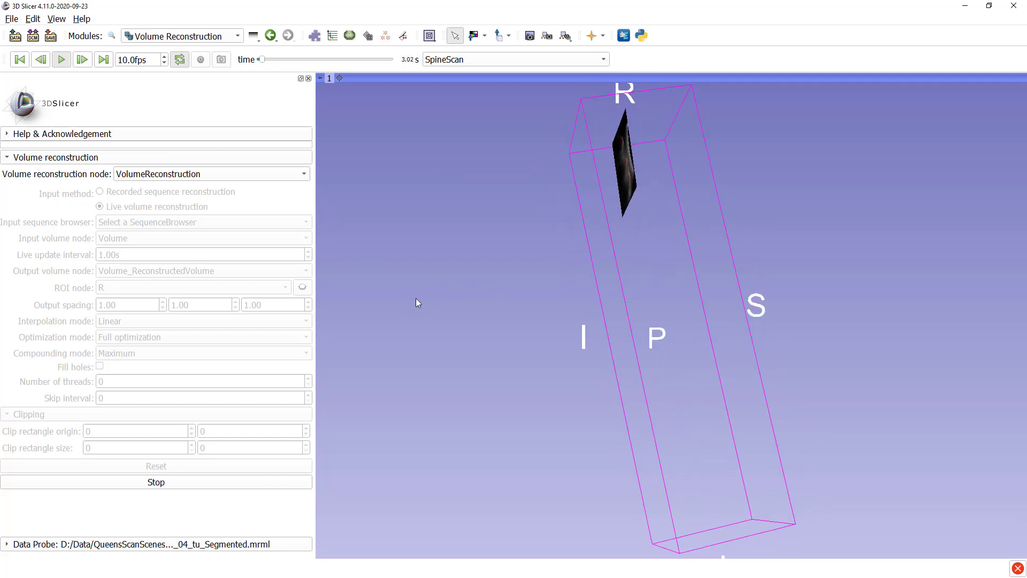
left_click_drag(447, 252, 458, 420)
Select Volume_ReconstructedVolume as the volume in the Volume Rendering module
left_click(226, 37)
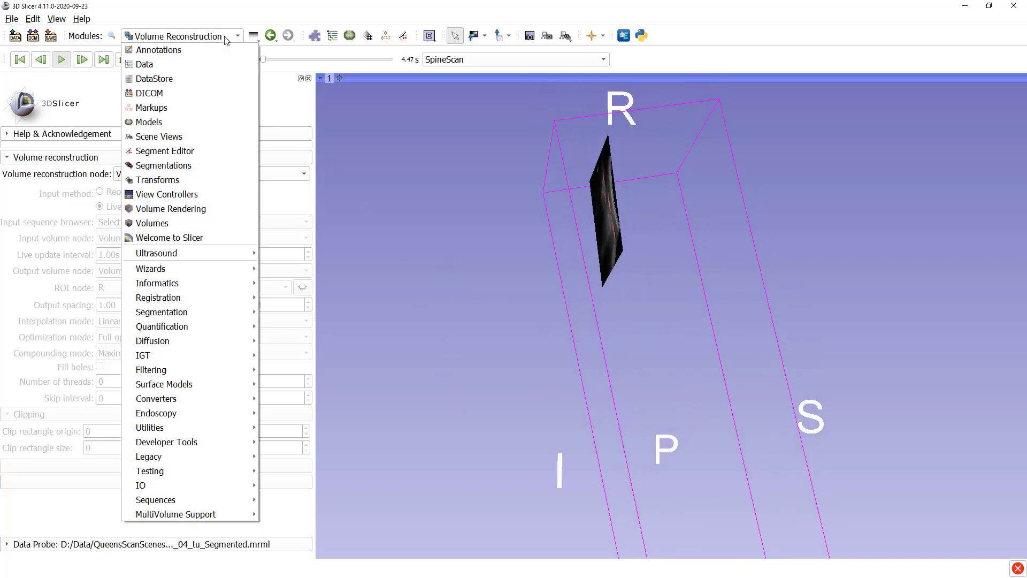
left_click(193, 209)
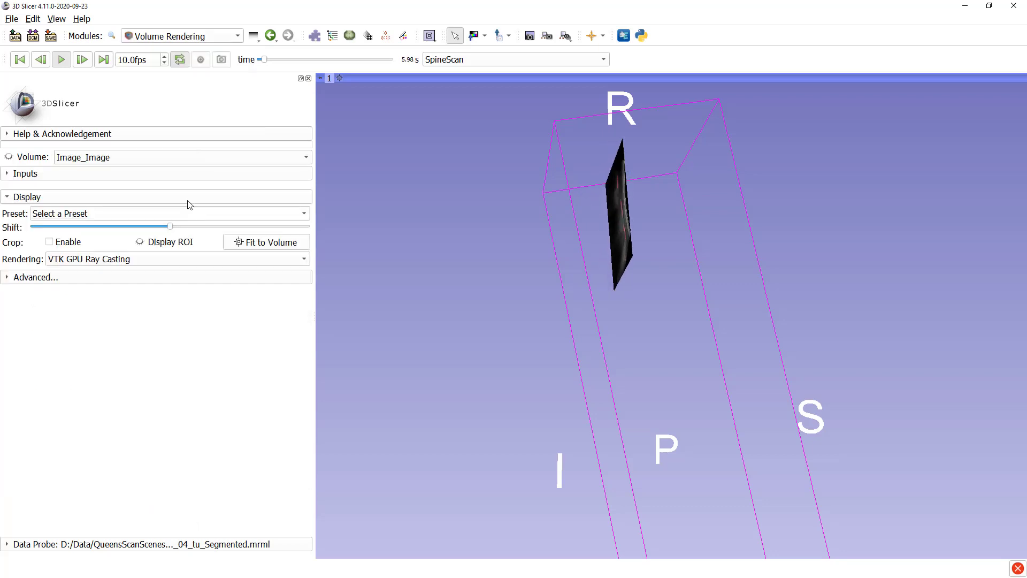
left_click(111, 158)
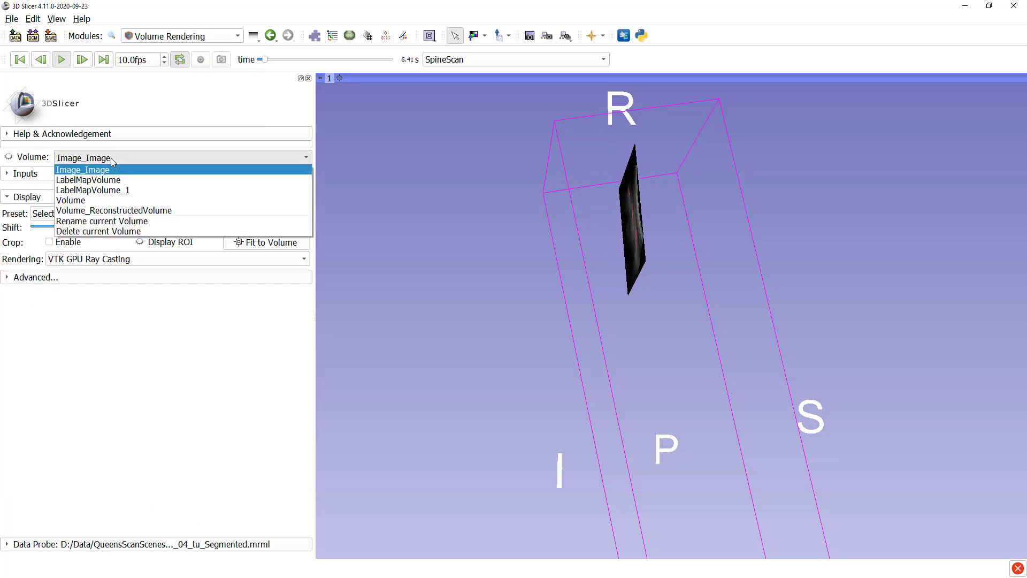
left_click(107, 211)
Apply the MR-Default preset, make the rendering visible in 3D, and shift the transfer function
left_click(107, 216)
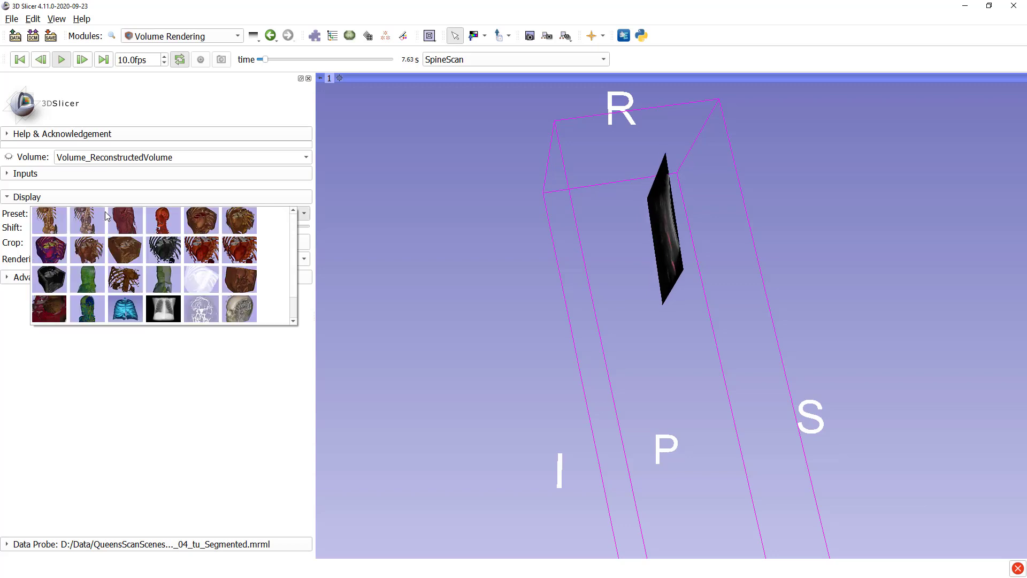
left_click(245, 313)
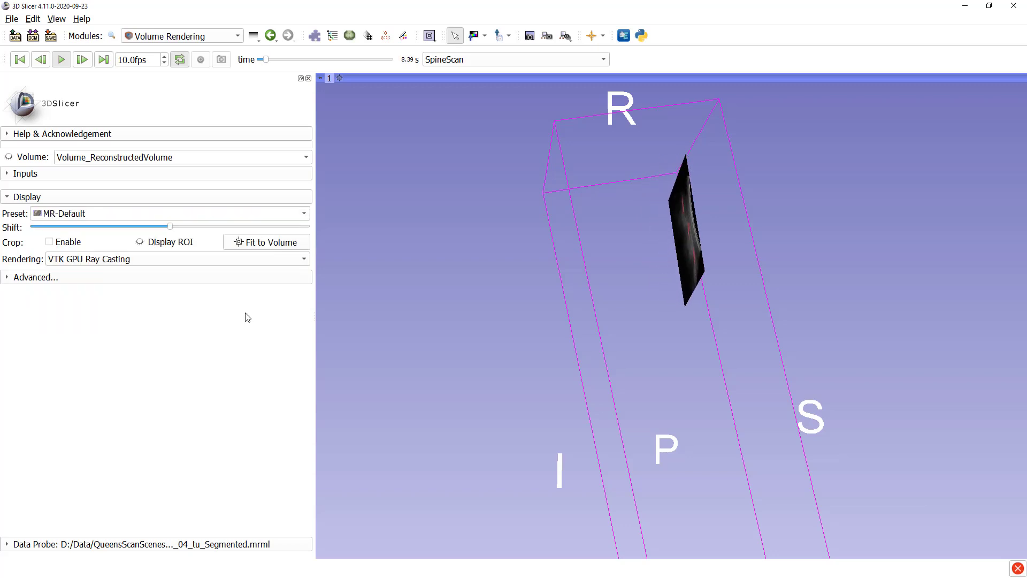
left_click(9, 158)
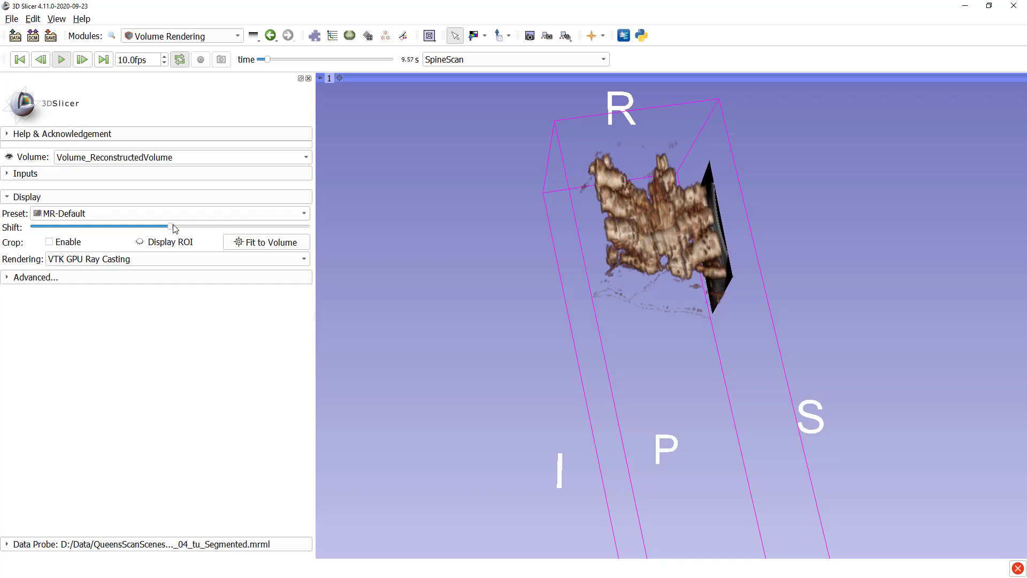
left_click_drag(173, 228, 183, 229)
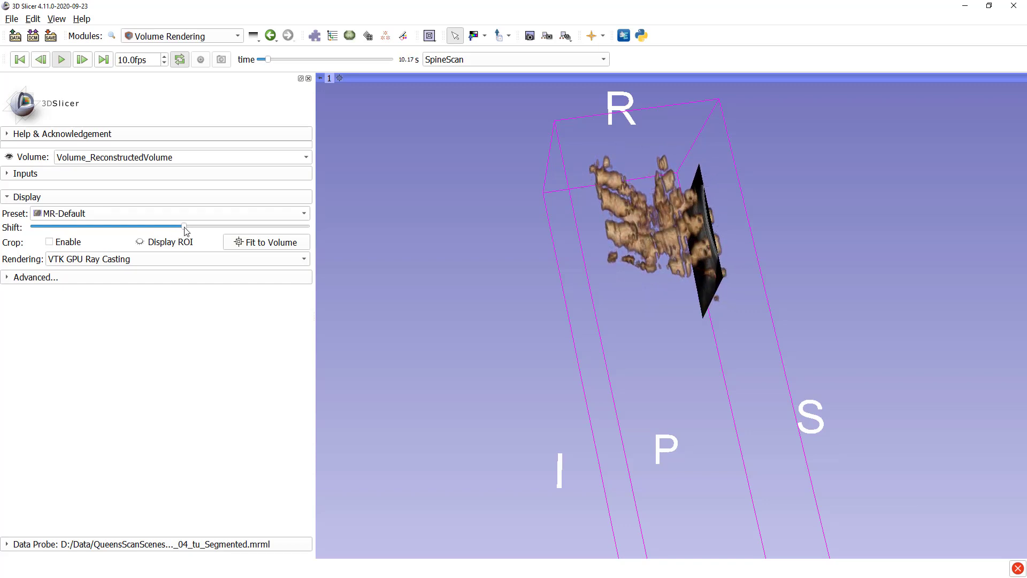
Narrow the mapping range, lower colour point 3, and raise opacity points 3 and 4 to 0.83 and 1
left_click(60, 279)
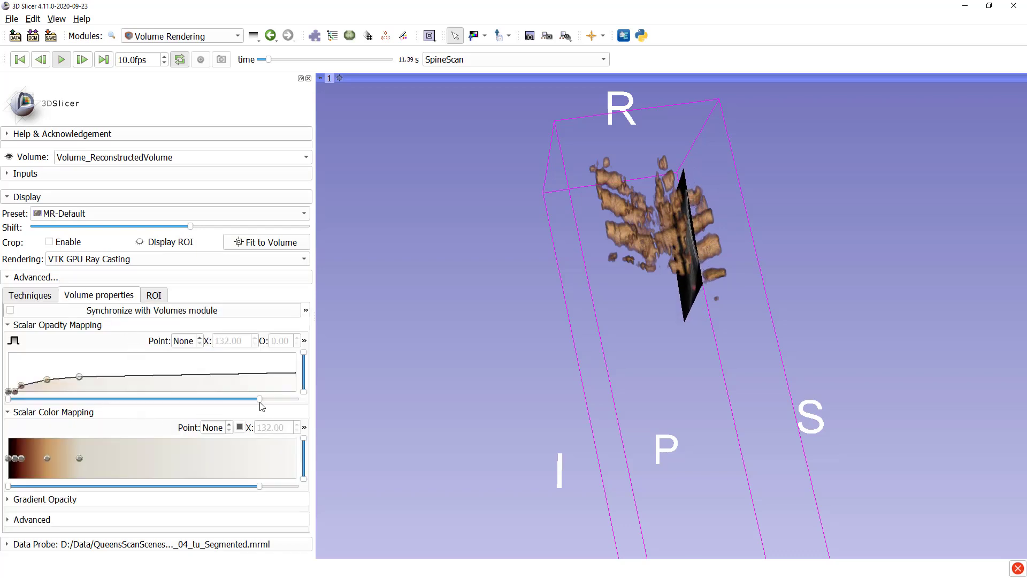
left_click_drag(257, 399, 143, 409)
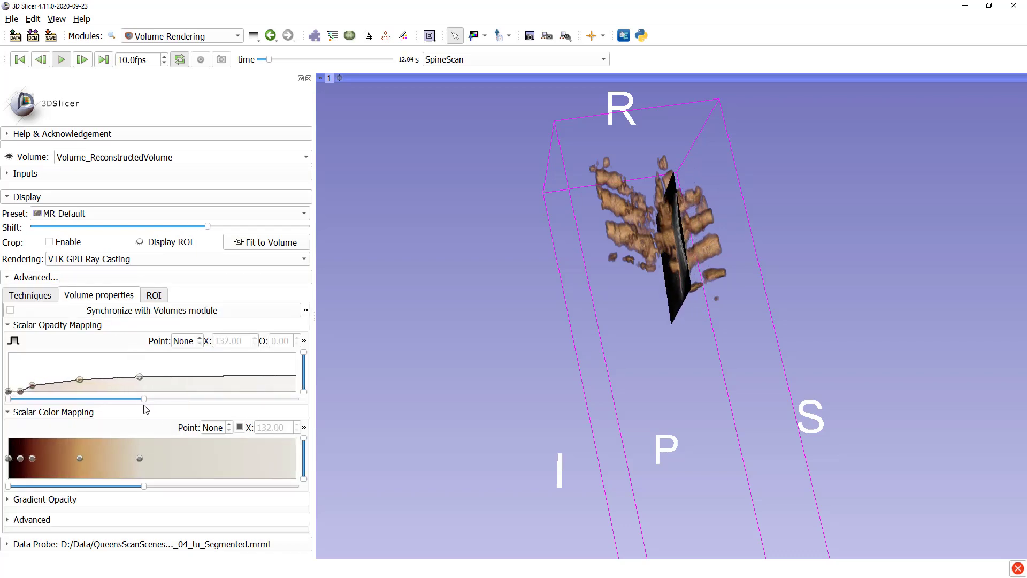
left_click_drag(80, 458, 59, 458)
left_click(32, 458)
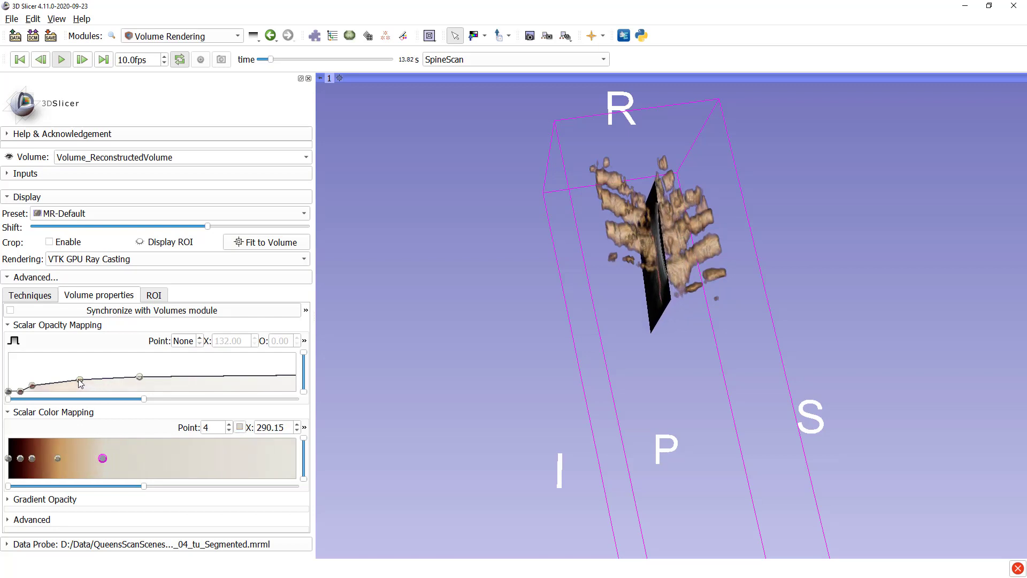
left_click_drag(80, 375, 83, 362)
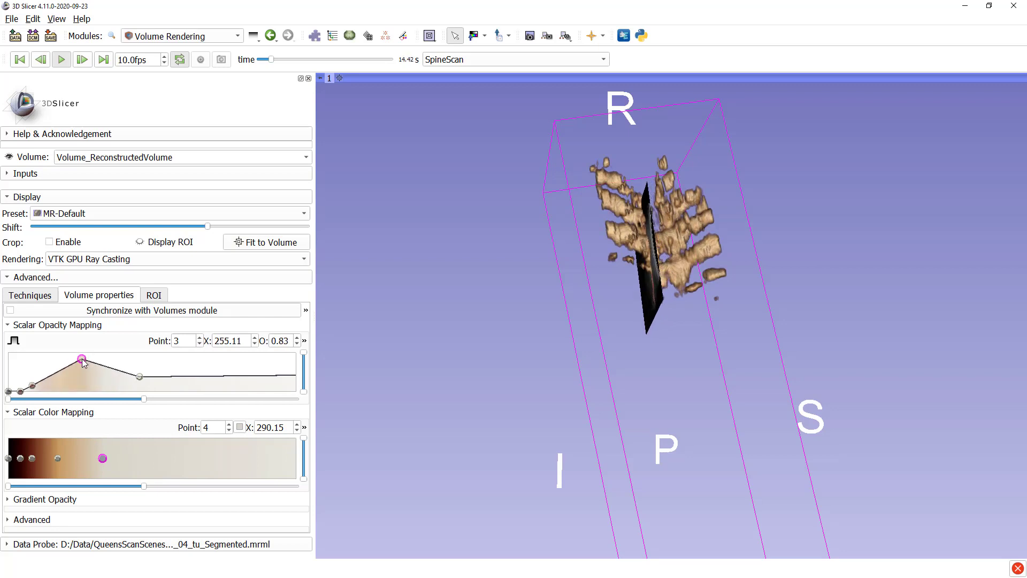
left_click_drag(140, 377, 142, 353)
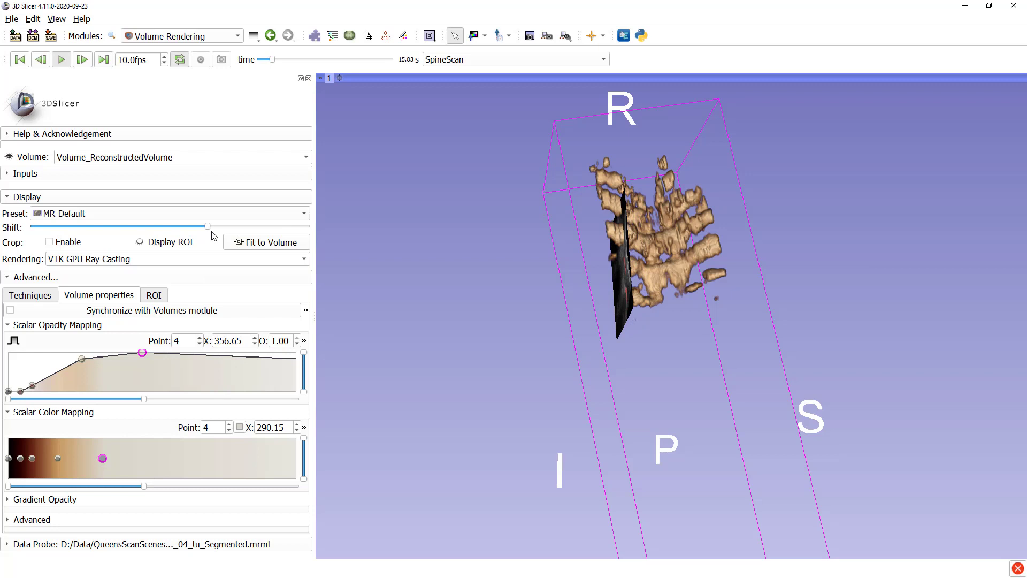
Shift the opacity and colour points slightly higher while orbiting and panning around the spine
left_click_drag(437, 300, 429, 322)
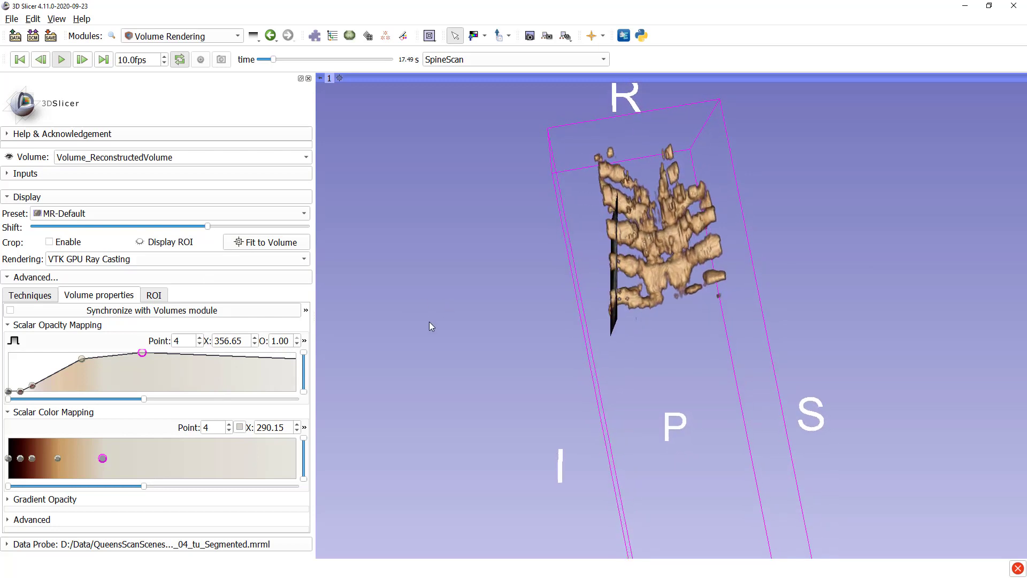
left_click_drag(209, 226, 220, 229)
mouse_move(427, 291)
left_mouse_down()
mouse_move(465, 282)
mouse_move(461, 324)
mouse_move(438, 328)
mouse_move(467, 301)
mouse_move(445, 287)
left_mouse_up()
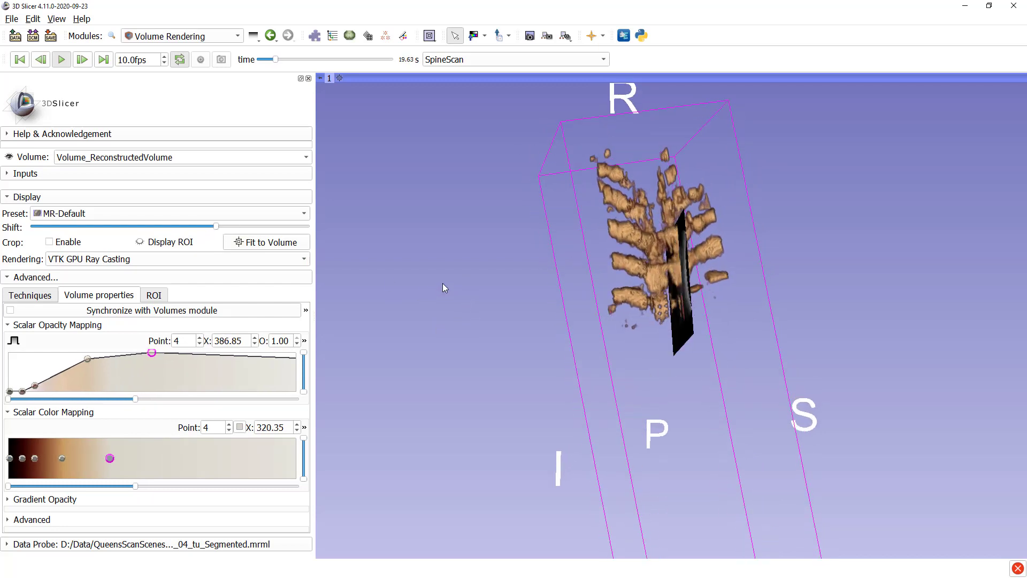
mouse_move(440, 324)
left_mouse_down()
mouse_move(443, 294)
mouse_move(474, 287)
mouse_move(435, 289)
mouse_move(437, 309)
mouse_move(446, 305)
left_mouse_up()
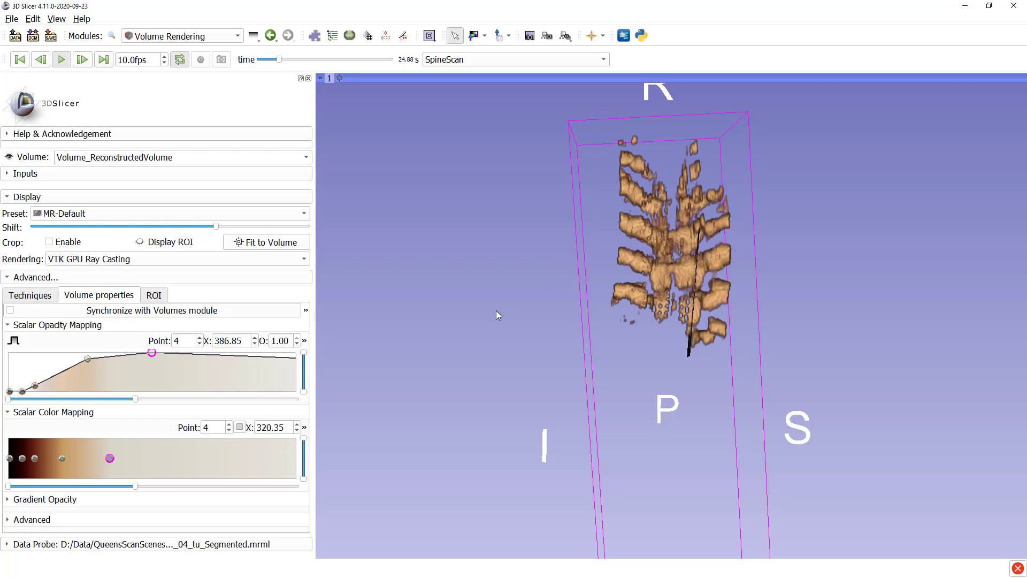
middle_click_drag(494, 307, 464, 264)
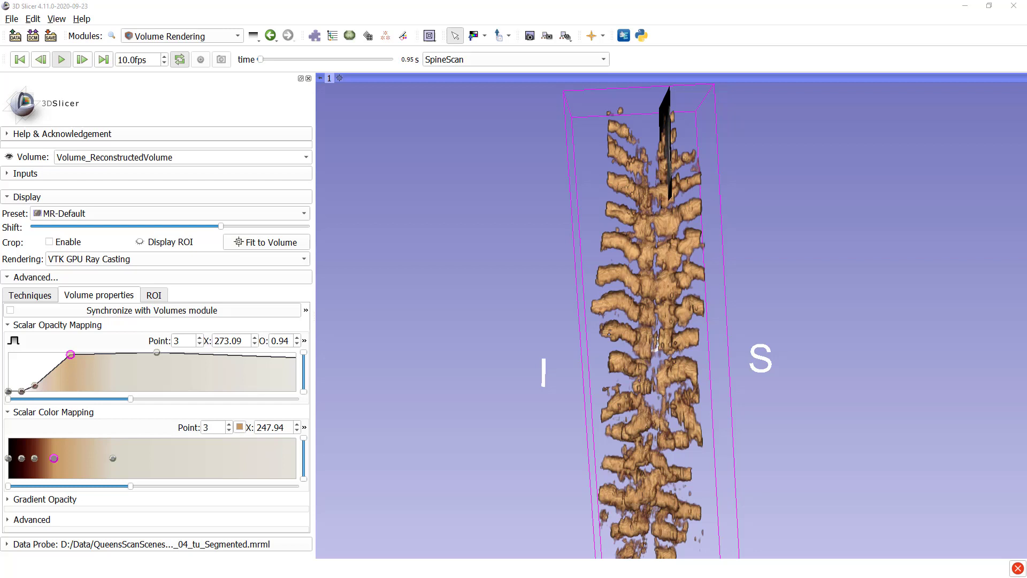
Stop SpineScan playback at 1.54 s and rotate and zoom in on the reconstructed spine
left_click(62, 60)
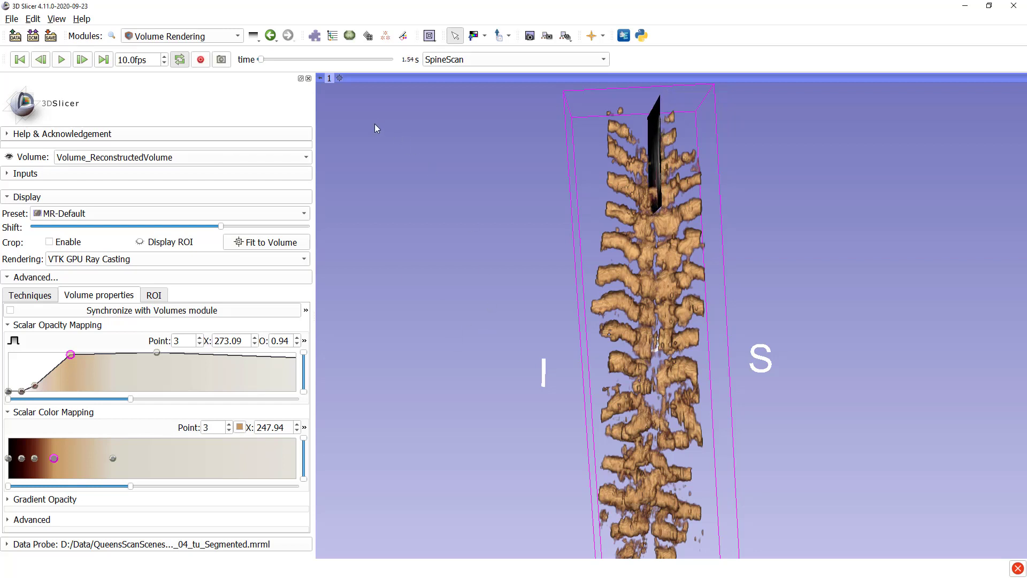
left_click_drag(436, 192, 434, 240)
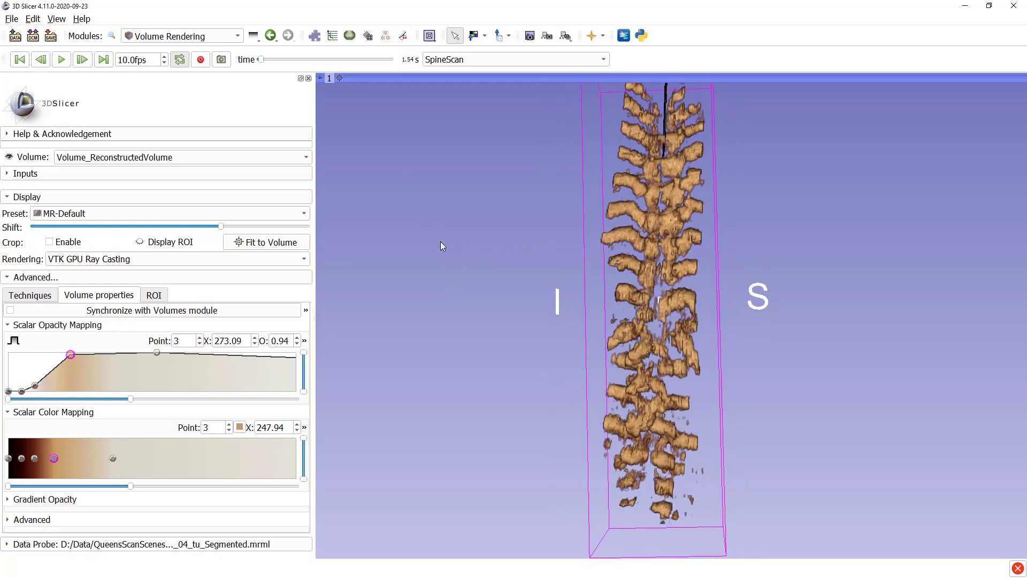
left_click_drag(838, 321, 857, 266)
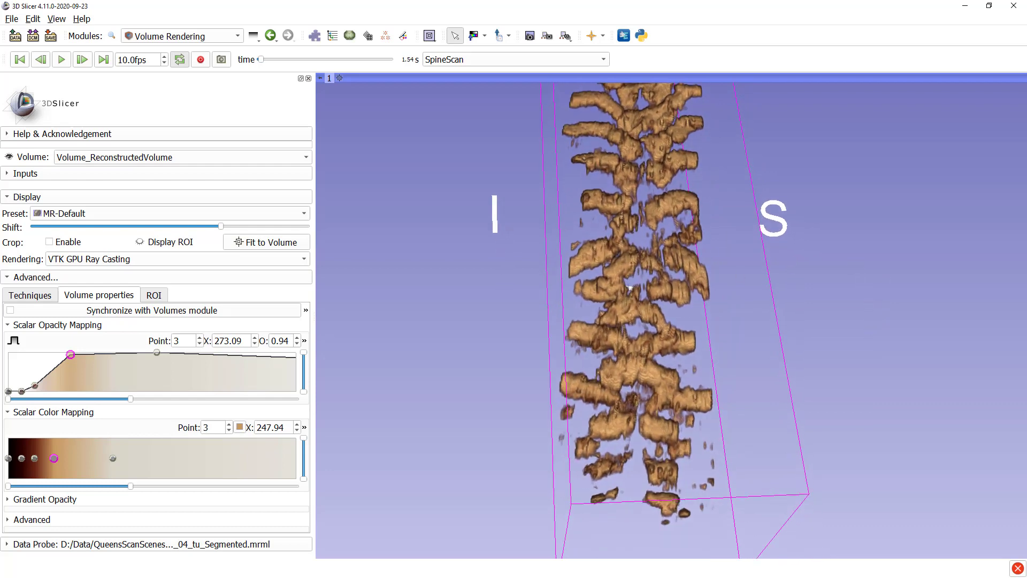